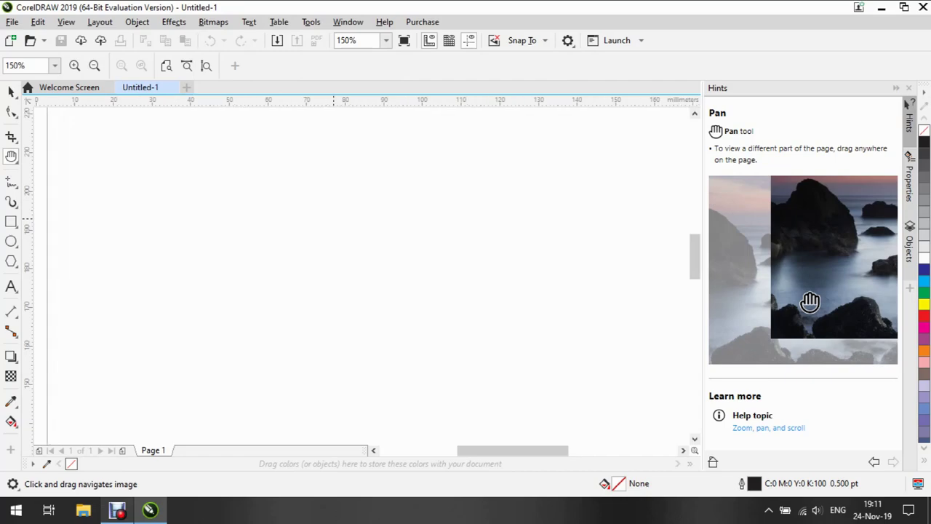
Step: Draw the front line of the cat's head with the 3-point curve tool, about 30 mm long and gently bowed
click(11, 182)
click(58, 273)
drag(252, 192, 223, 306)
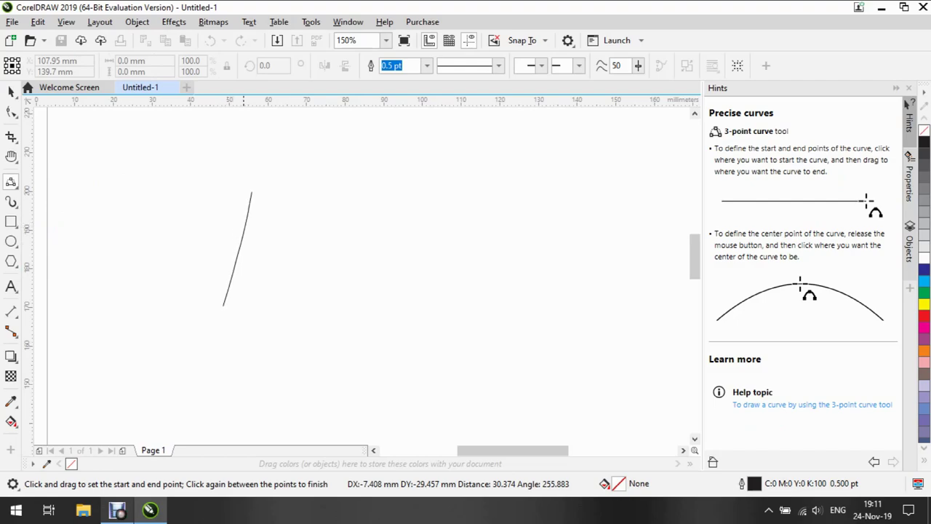
click(257, 207)
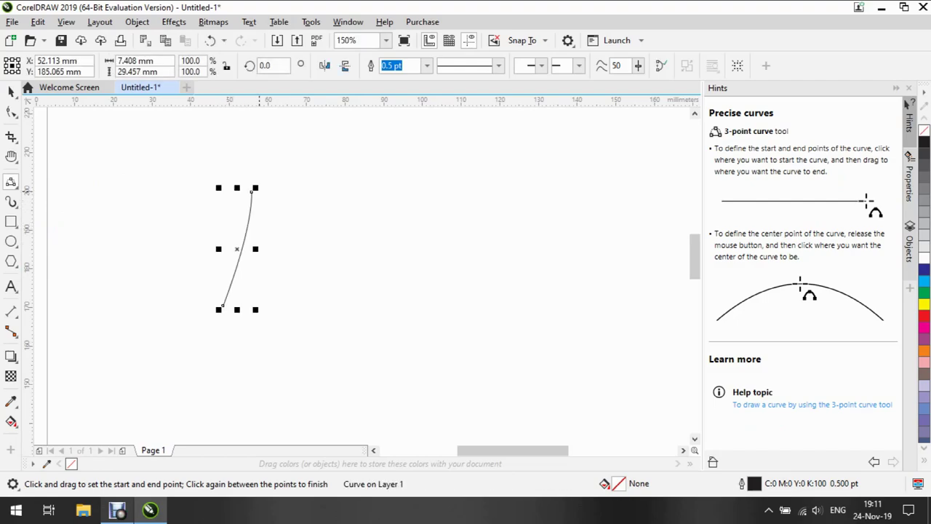
Step: Extend the outline with connected 3-point curves forming both rounded ear tips, the dip between the ears and the outer ear edge
drag(252, 192, 475, 238)
click(261, 179)
click(307, 217)
click(359, 196)
click(402, 137)
click(413, 157)
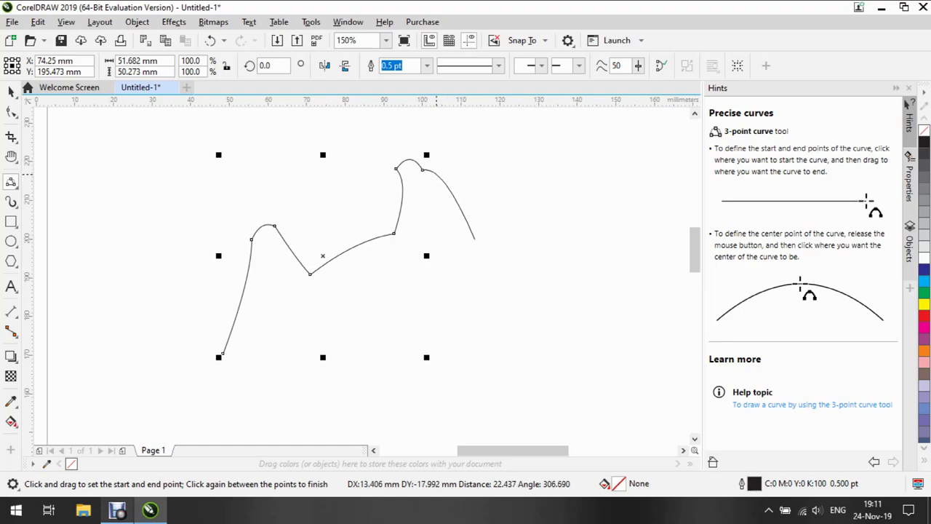
click(439, 178)
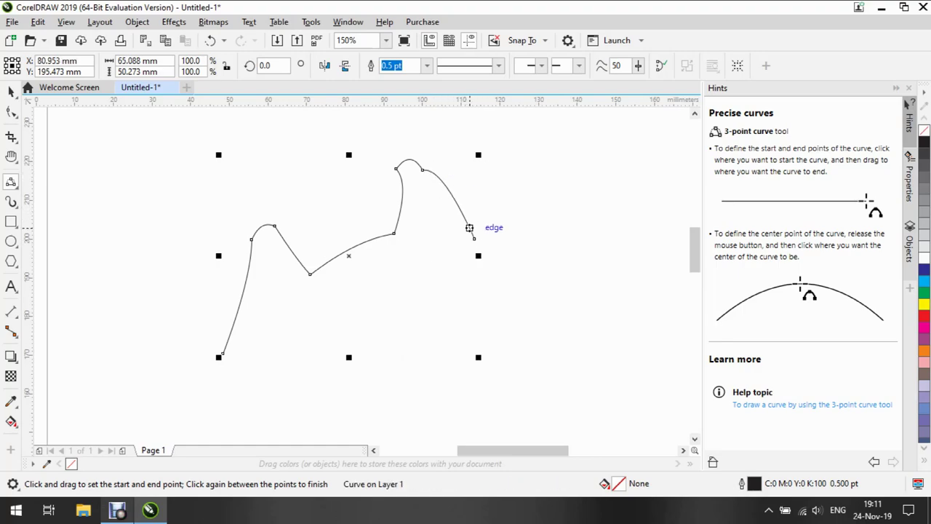
Step: Continue the outline with a bulging back-of-head curve about 45 mm long and a short segment inwards to the neck
drag(474, 240, 493, 410)
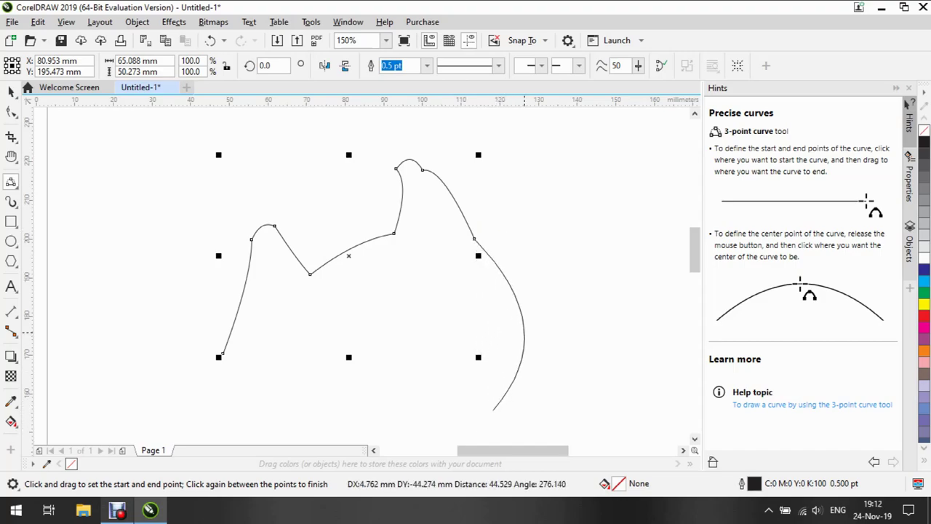
click(523, 321)
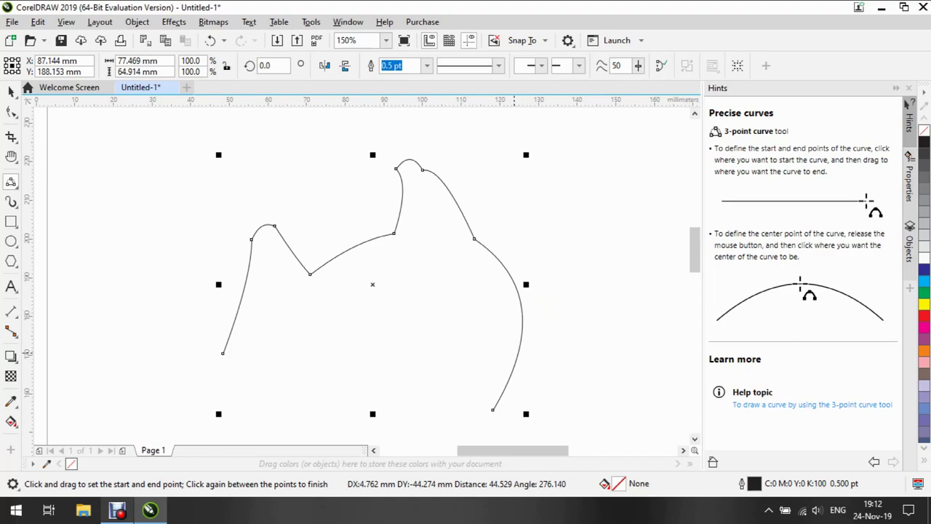
scroll(493, 410, down, 1)
drag(493, 350, 443, 412)
click(443, 412)
Step: Add a small muzzle bump below the face line and a rounded cheek-and-chin curve about 45 mm across
drag(223, 292, 351, 428)
click(211, 317)
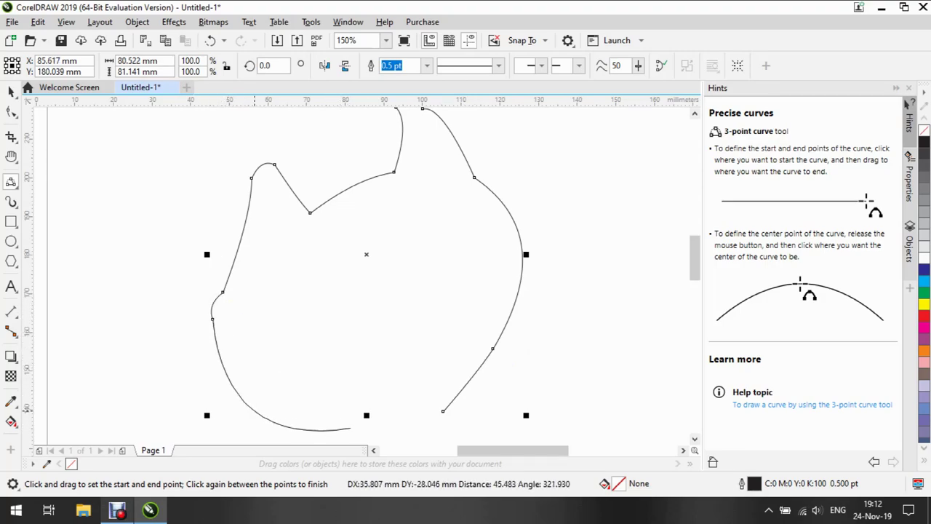
click(228, 406)
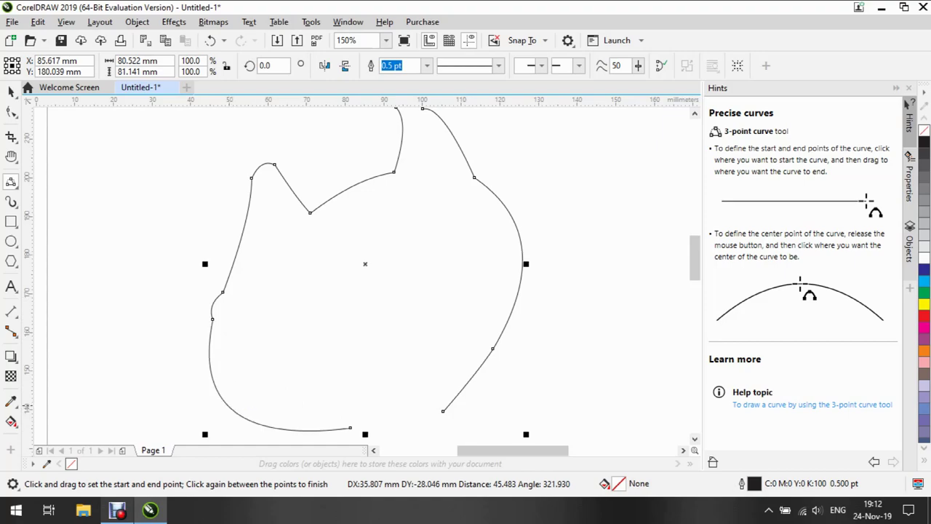
Step: Draw the rounded throat bend, a chest curve about 50 mm long and a straight vertical front-leg line below it
drag(351, 428, 233, 332)
click(366, 391)
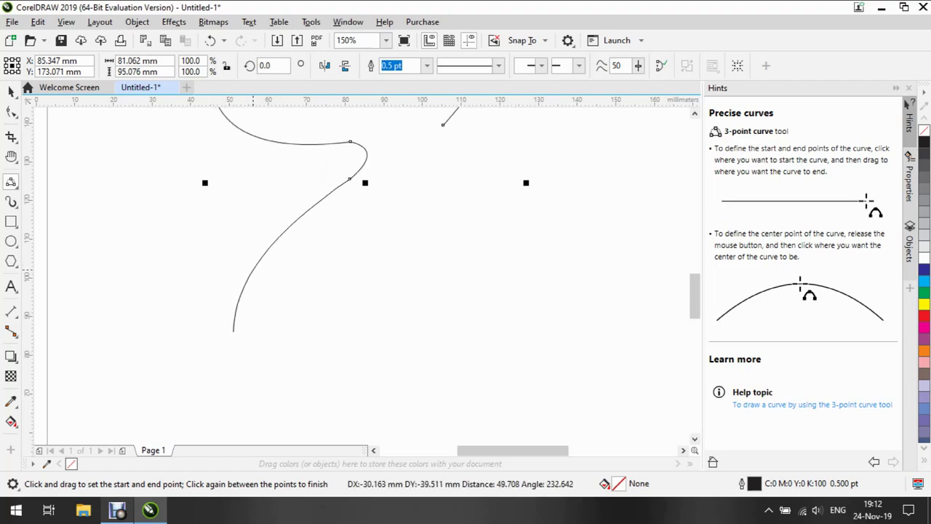
click(254, 267)
drag(233, 332, 232, 428)
click(232, 428)
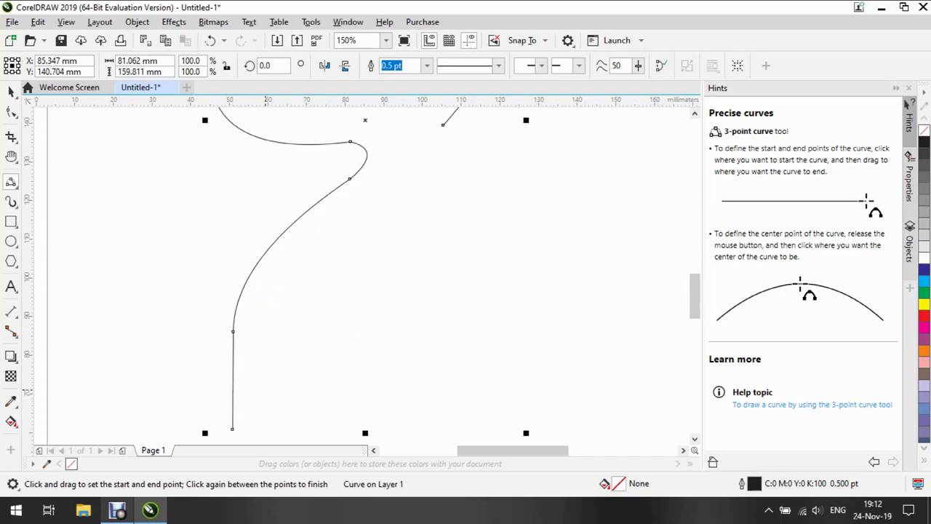
Step: Draw the pointed tail from the foot of the front line using two curves about 54 mm and 59 mm long
drag(232, 428, 136, 242)
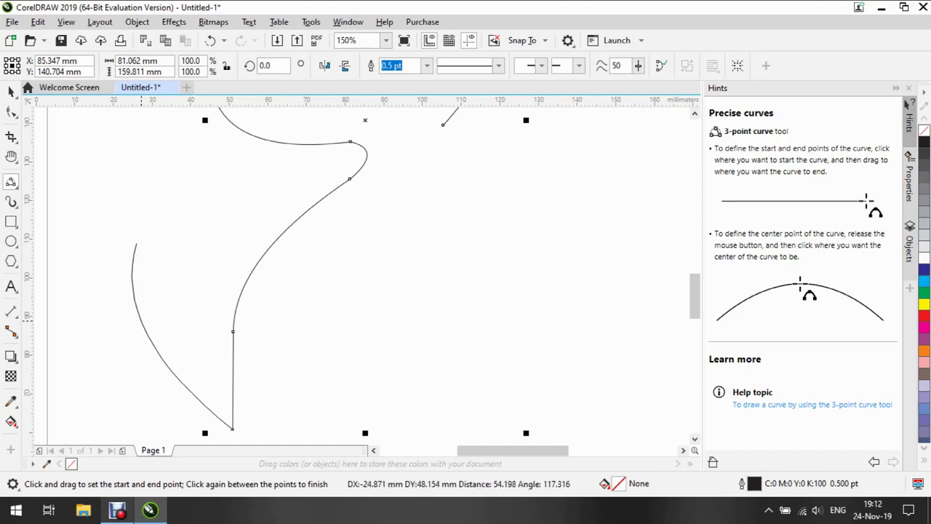
click(152, 364)
drag(135, 241, 232, 411)
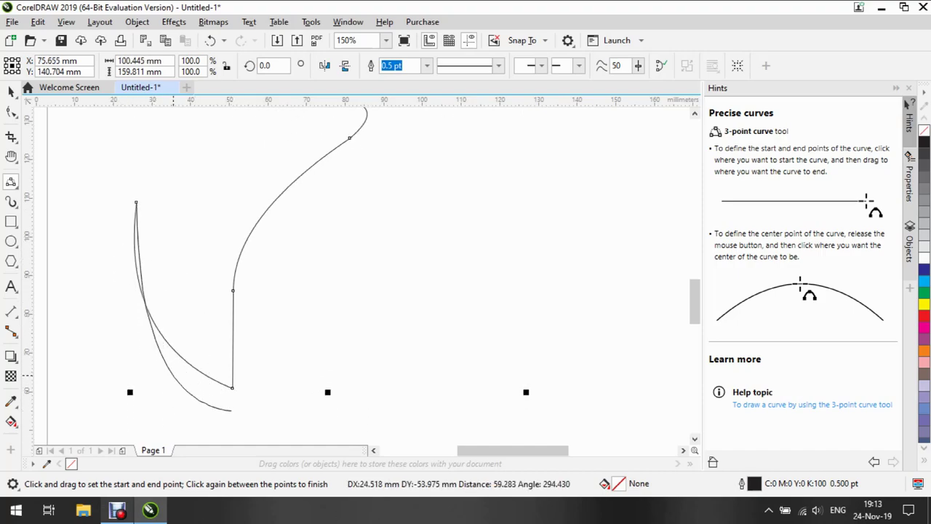
click(158, 360)
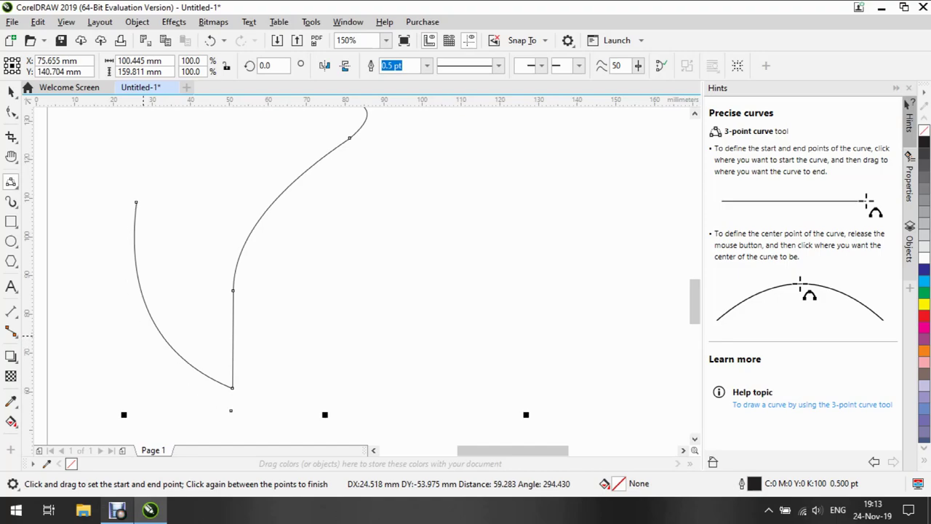
Step: Draw the curved base with a rounded rear corner and close the outline with a back curve about 76 mm long to the neck
drag(232, 411, 467, 379)
click(342, 421)
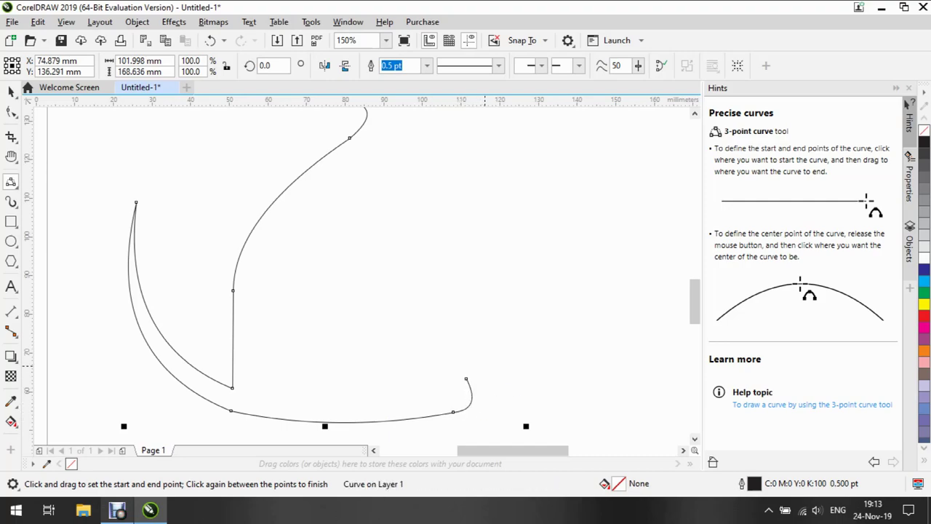
mouse_move(695, 311)
mouse_down()
mouse_move(694, 294)
mouse_move(695, 310)
mouse_up()
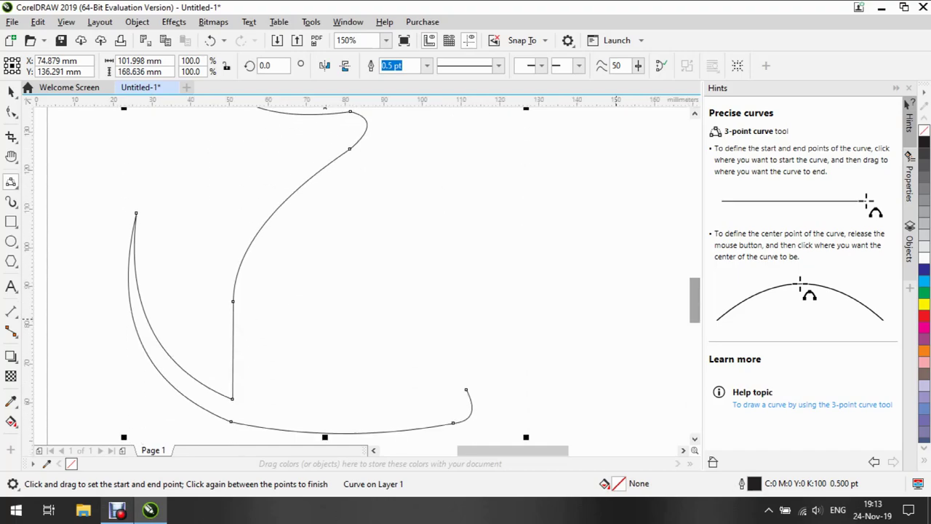
drag(466, 390, 442, 149)
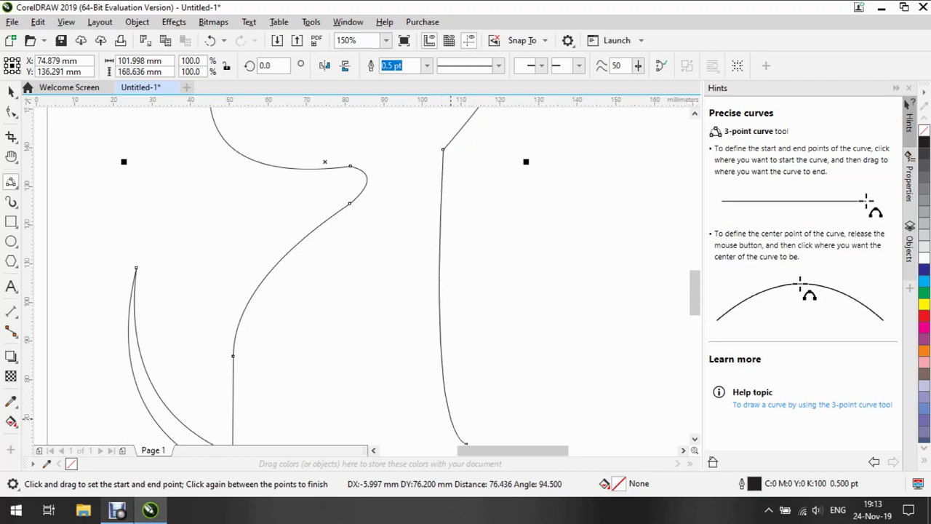
click(455, 418)
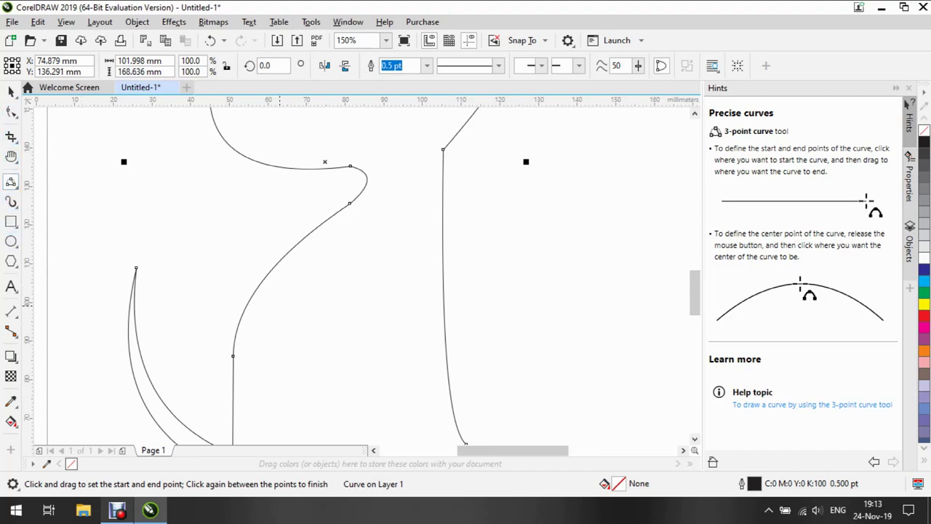
Step: Examine the whole closed cat outline from the ears down to the base and tail
click(11, 155)
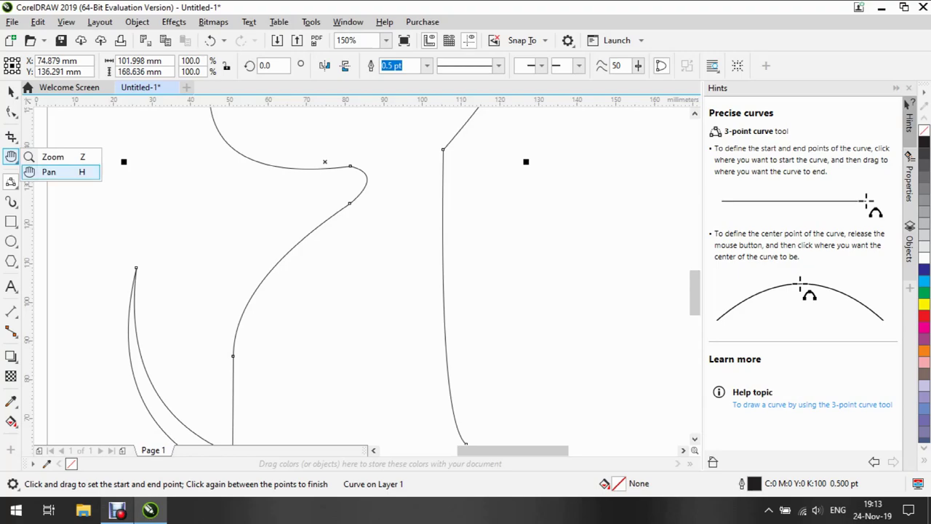
click(40, 156)
scroll(232, 209, down, 2)
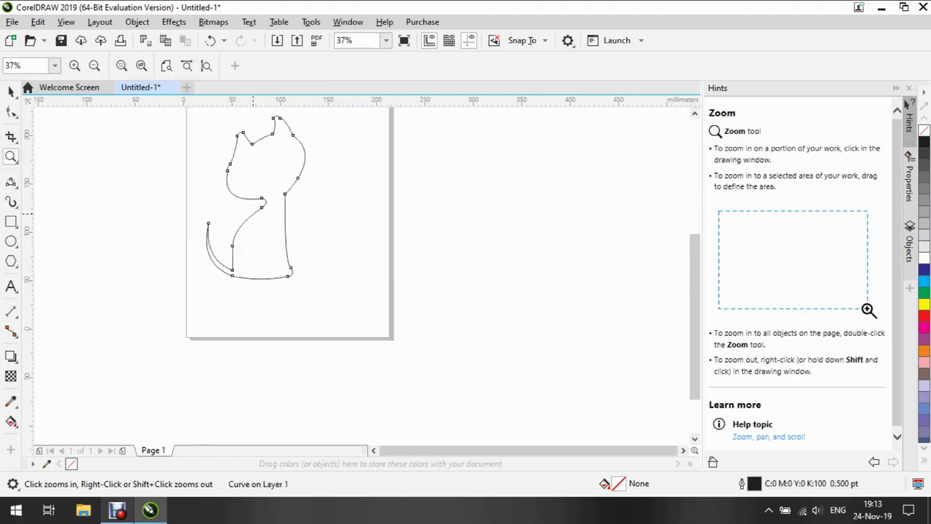
scroll(253, 213, up, 2)
scroll(259, 211, up, 1)
scroll(262, 210, down, 1)
scroll(270, 213, down, 1)
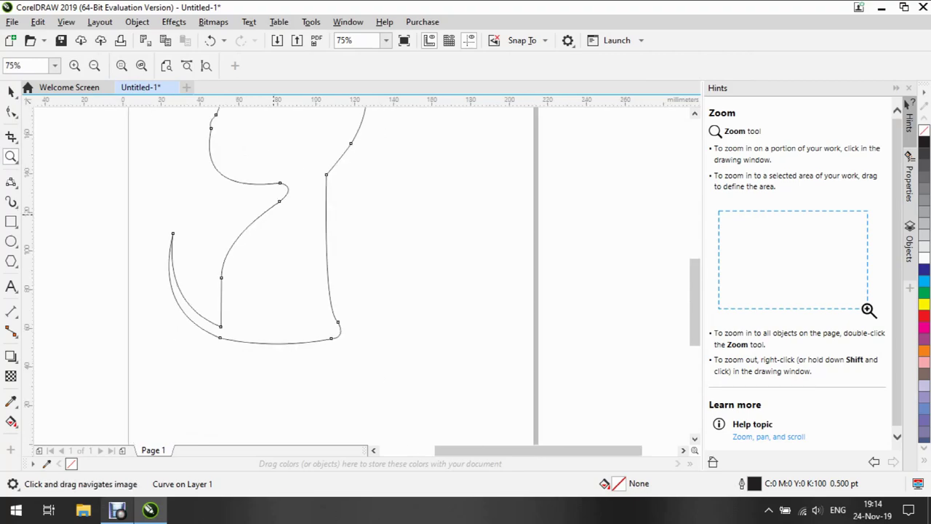
mouse_move(695, 279)
mouse_down()
mouse_move(695, 235)
mouse_move(695, 267)
mouse_up()
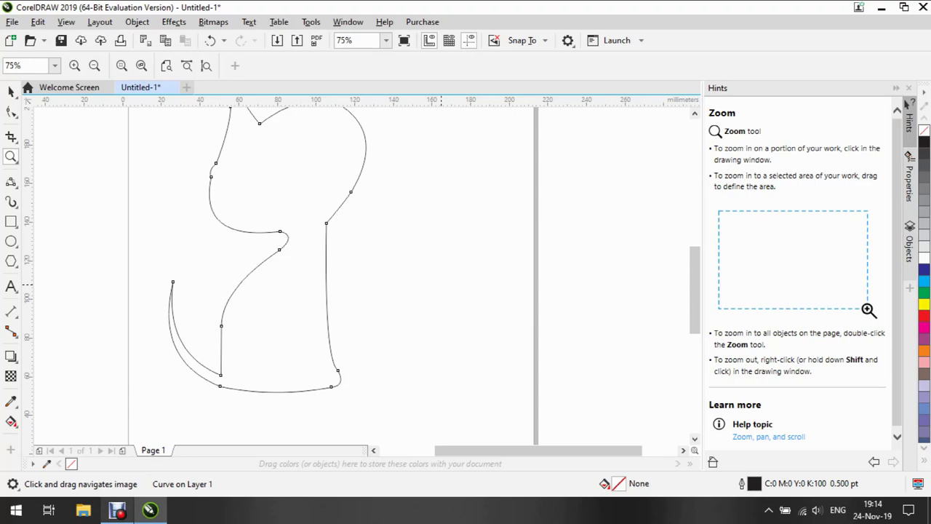
Step: Start an inner shape beside the cat with 3-point curves for its front edge, cheek and chin, and move it closer to the cat
click(10, 182)
click(267, 230)
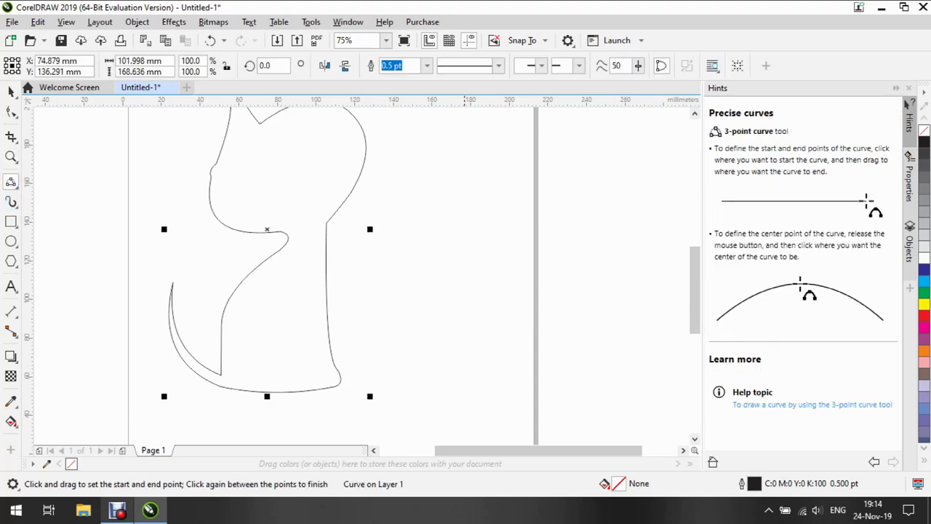
drag(457, 234, 480, 347)
click(436, 293)
click(427, 333)
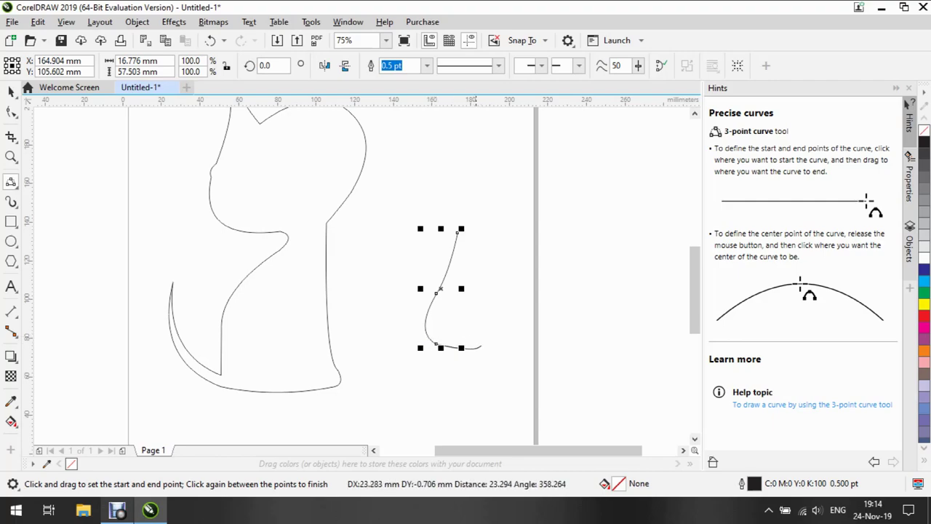
click(464, 354)
drag(453, 294, 401, 240)
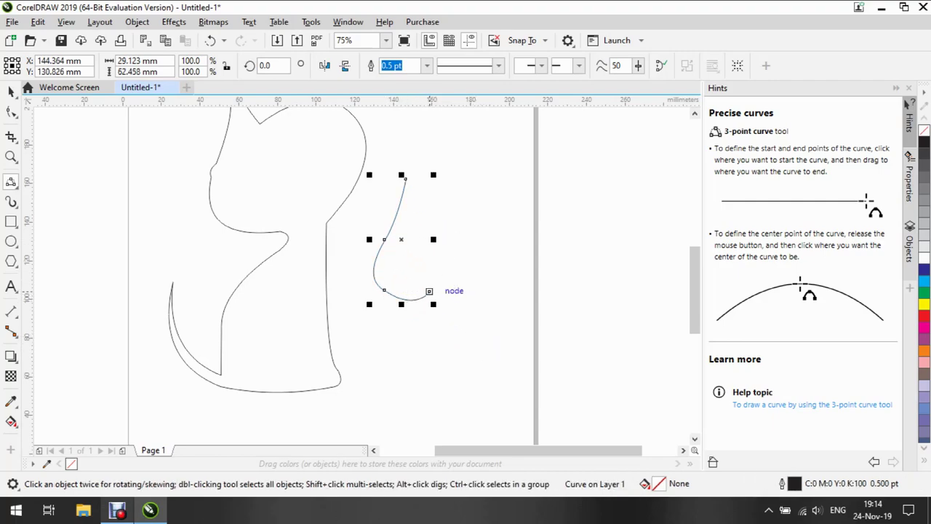
Step: Continue the inner shape with the throat bend, a long rounded belly lobe and a back curve about 70 mm long
drag(430, 290, 499, 389)
click(468, 326)
click(439, 367)
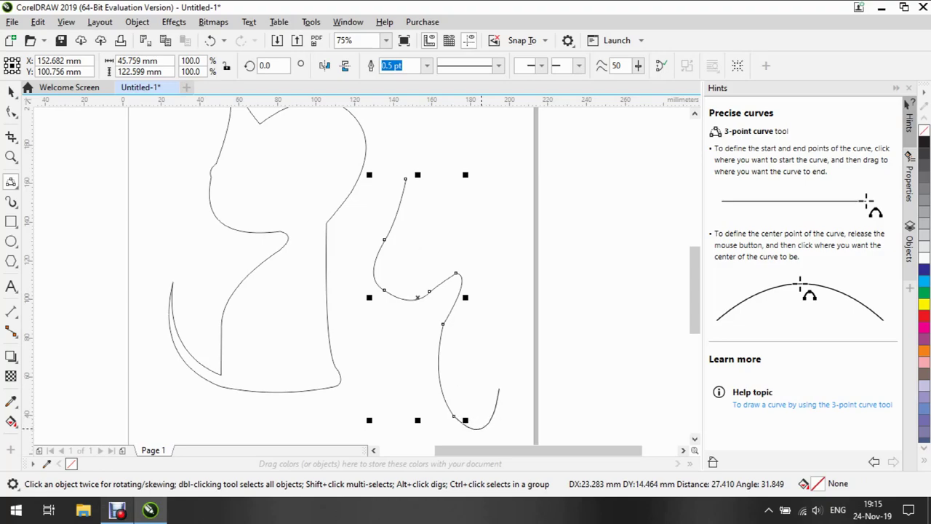
click(483, 430)
drag(499, 390, 484, 256)
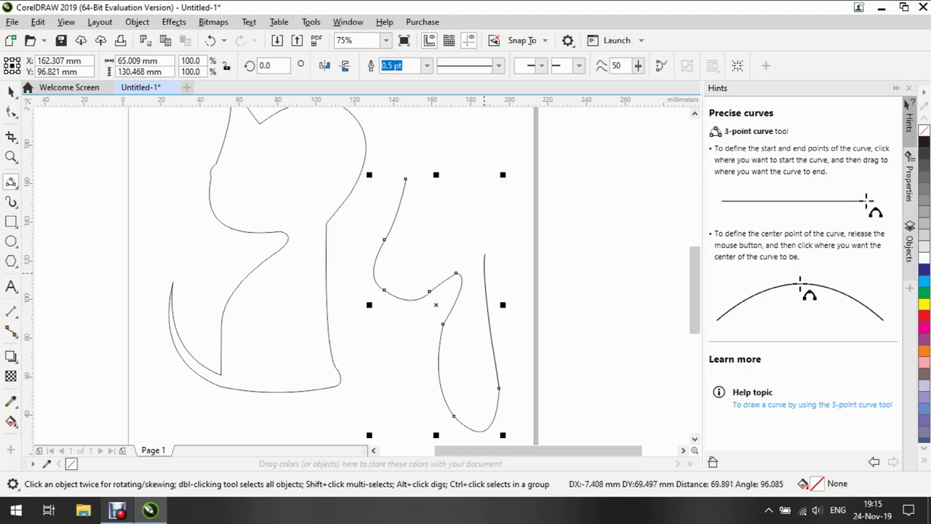
click(483, 269)
Step: Close the inner shape with a rounded back of the head, a top bump, a dip and a short rounded front corner
drag(484, 253, 411, 166)
click(520, 207)
click(495, 160)
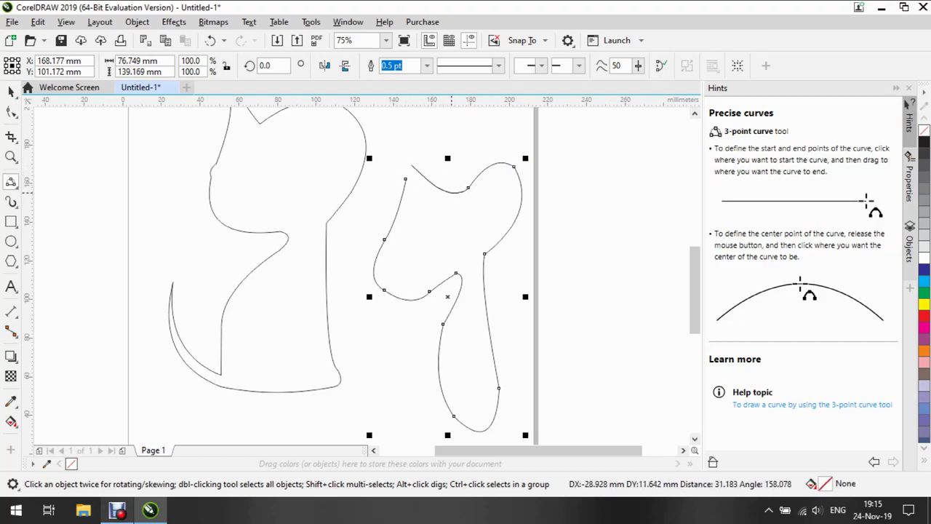
click(451, 192)
drag(406, 179, 411, 165)
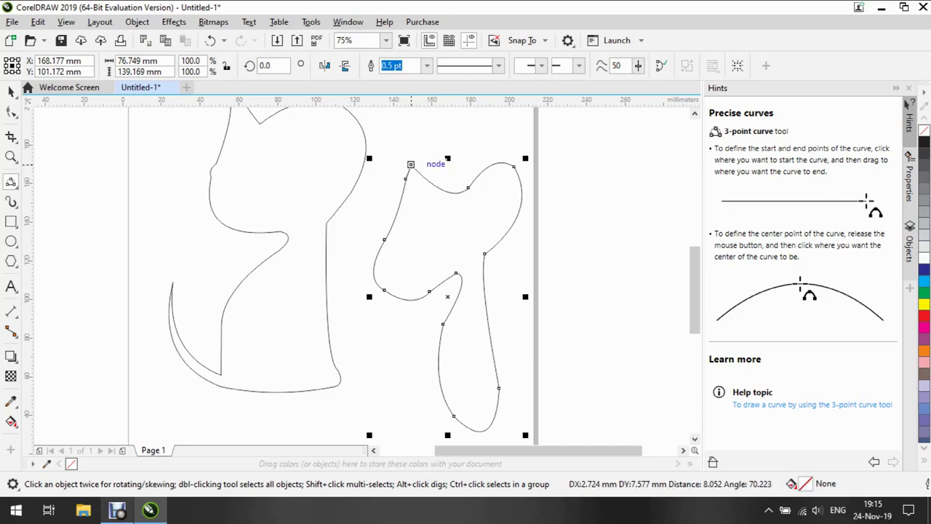
click(405, 170)
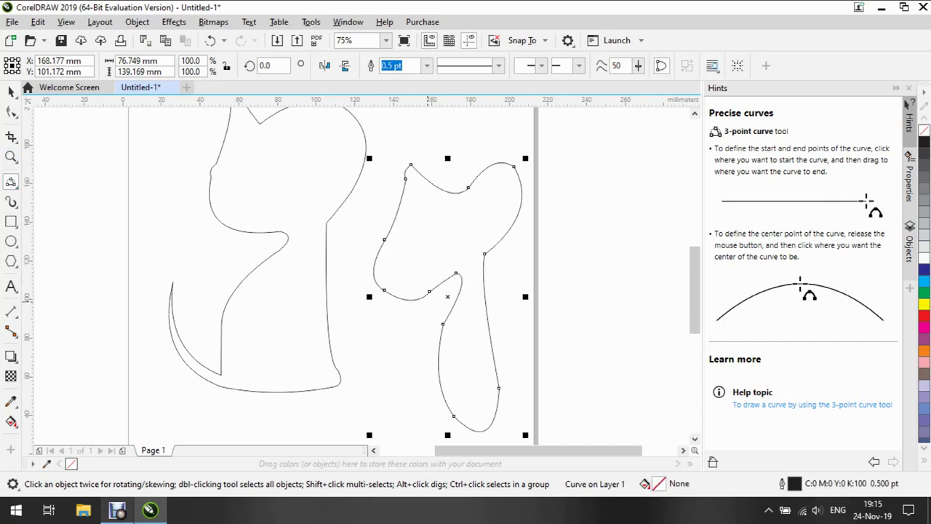
Step: Move the inner shape inside the cat outline and shift its lower back node slightly inwards
drag(448, 296, 314, 281)
key(F10)
drag(330, 340, 323, 342)
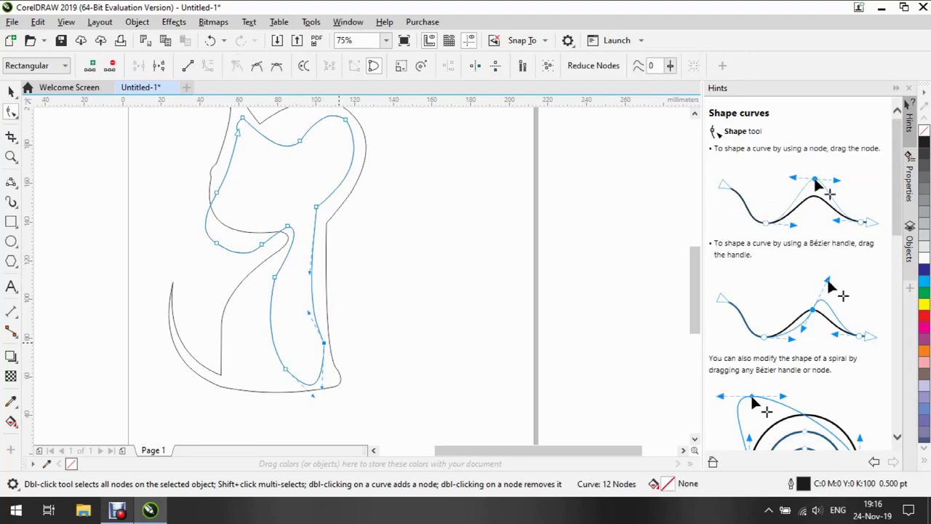
Step: Reshape the inner shape's chin and cheek to fit inside the cat's outline, deleting one surplus chin node
drag(217, 242, 292, 217)
mouse_move(236, 230)
mouse_down()
mouse_move(248, 218)
mouse_move(253, 225)
mouse_up()
key(Delete)
drag(216, 192, 220, 188)
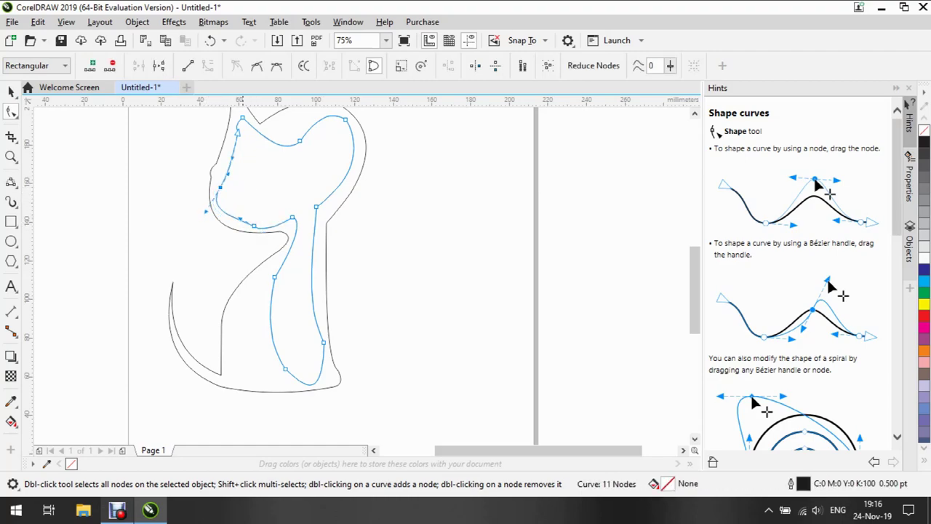
Step: Delete the surplus nodes along the inner shape's top and bend its upper edge into one shallow downward curve
drag(243, 117, 260, 124)
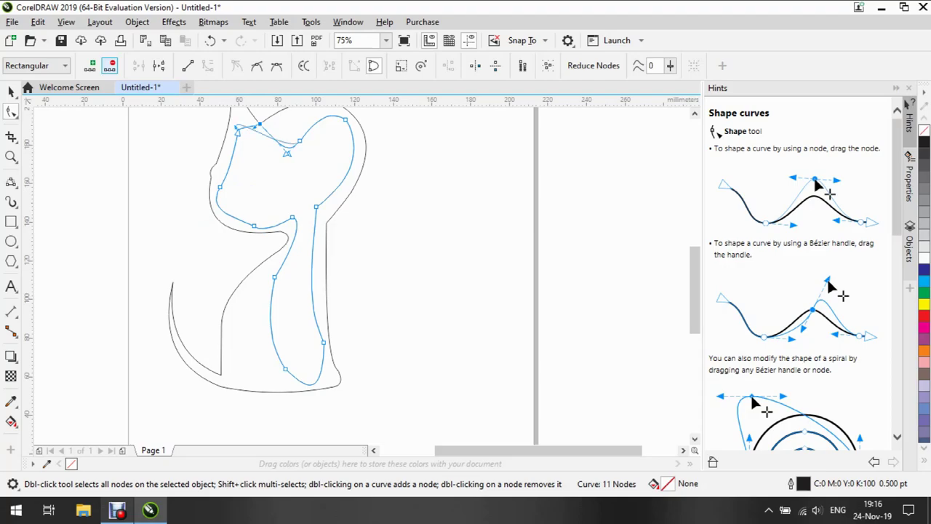
key(Delete)
drag(275, 110, 280, 147)
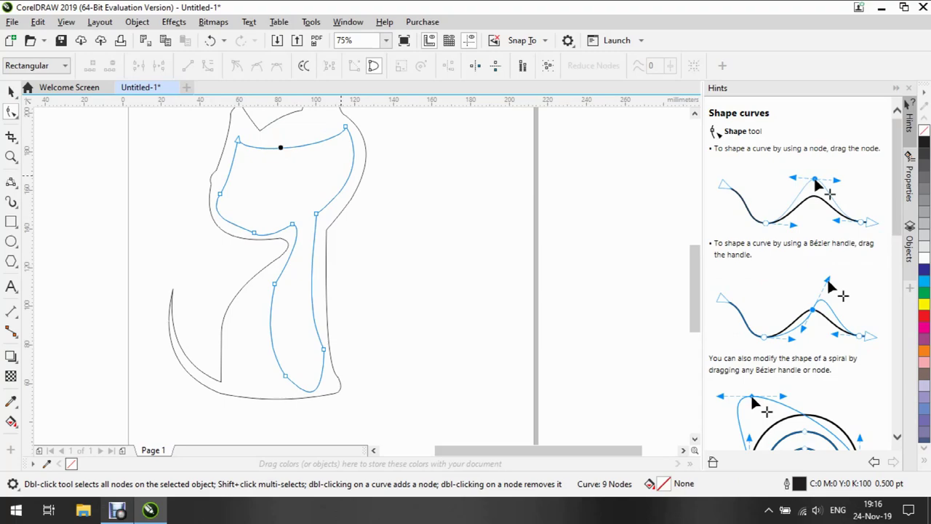
Step: Move the inner shape's upper front node to mid-head, refine the nodes there to form a deep dip, and reselect the whole shape
drag(238, 138, 316, 162)
mouse_move(277, 134)
mouse_down()
mouse_move(277, 145)
mouse_move(315, 161)
mouse_move(278, 147)
mouse_move(287, 132)
mouse_up()
double_click(277, 146)
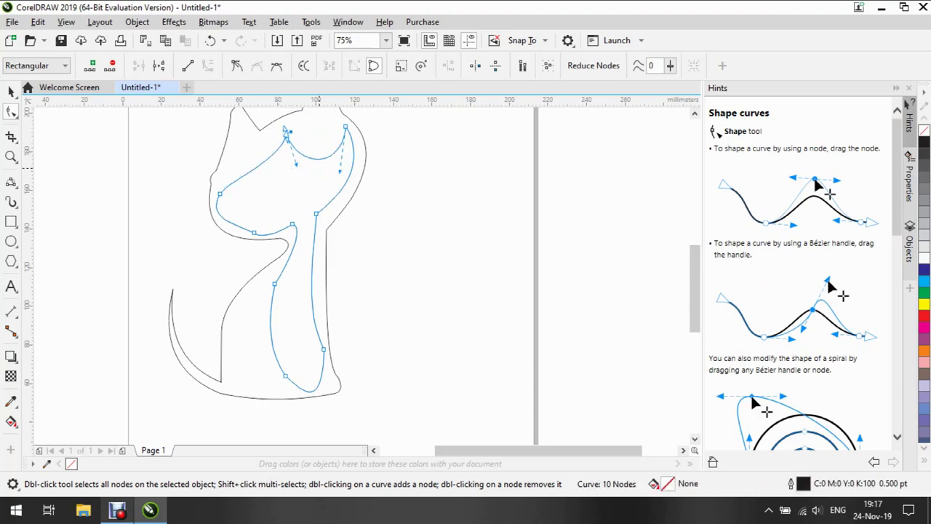
click(317, 214)
click(11, 92)
drag(284, 258, 284, 259)
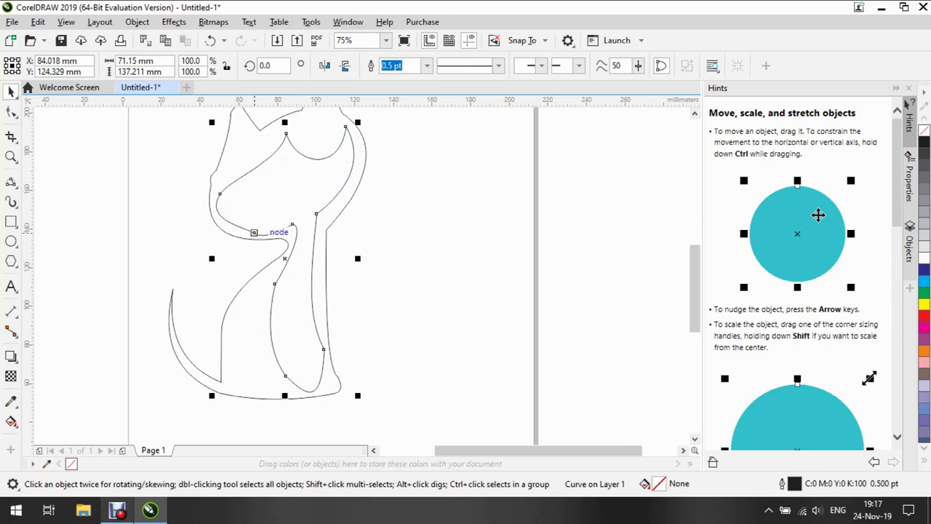
Step: Reshape the inner shape's front cheek by moving its nodes inward, leaving a wider gap to the cat's outline
click(243, 175)
click(243, 176)
click(285, 259)
key(F10)
drag(221, 194, 234, 214)
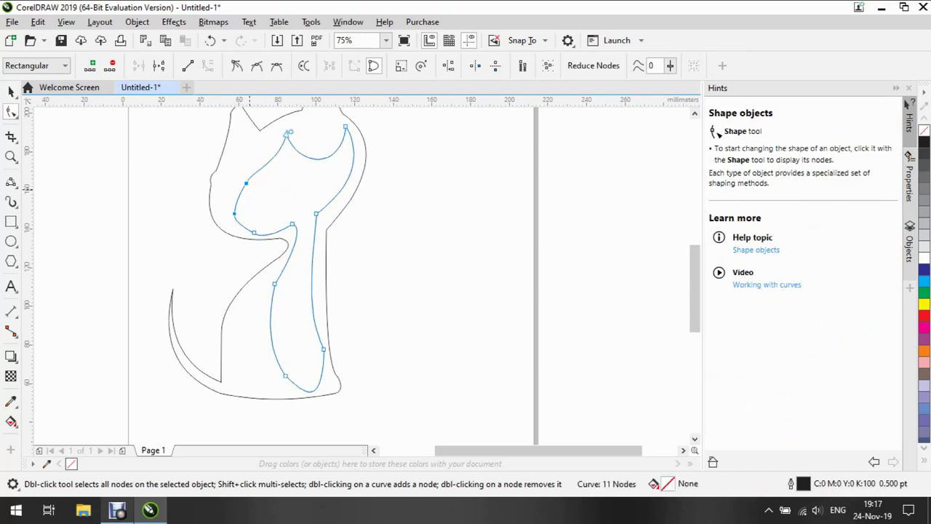
drag(246, 183, 263, 179)
Step: Try a uniform black fill on the cat's body outline and undo it
click(338, 379)
key(space)
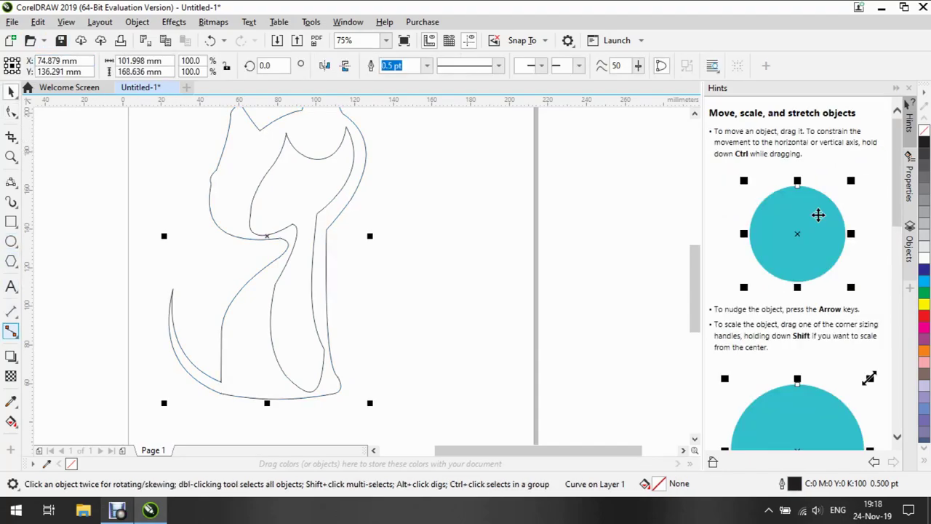
click(11, 422)
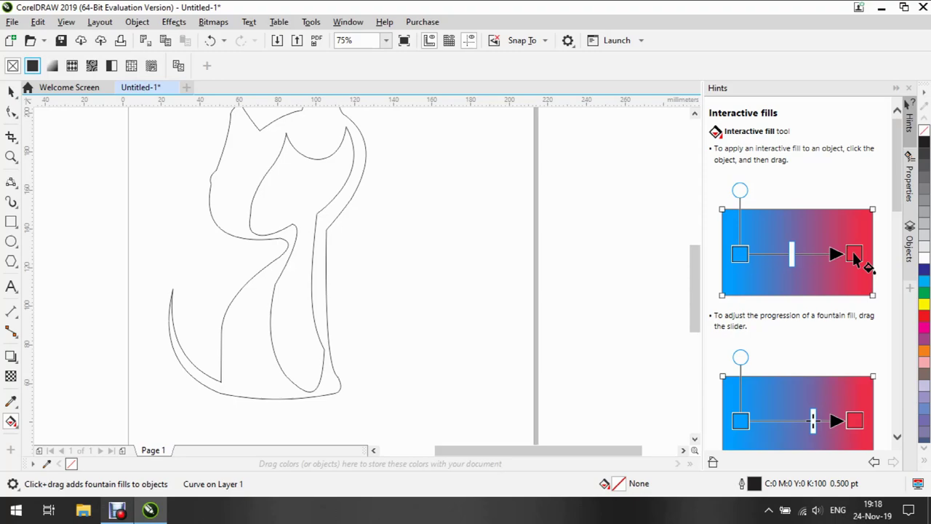
click(32, 65)
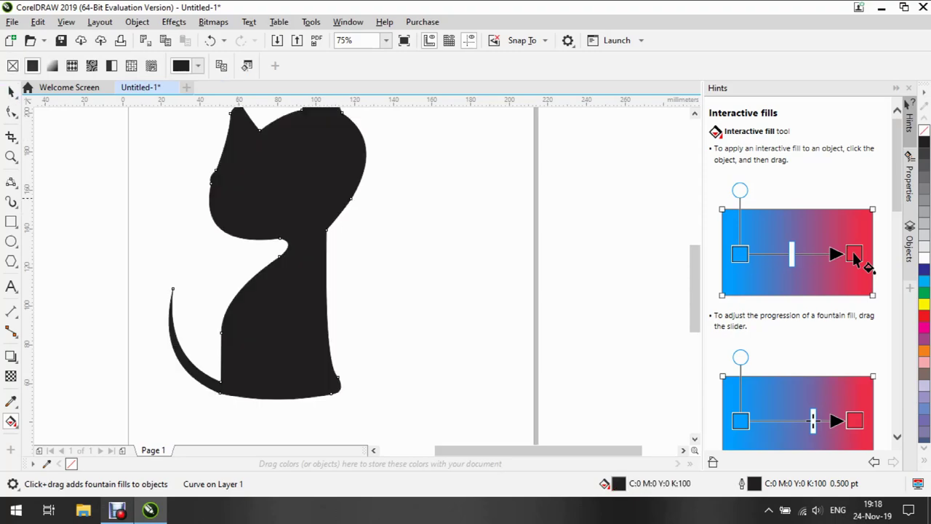
click(38, 22)
click(80, 38)
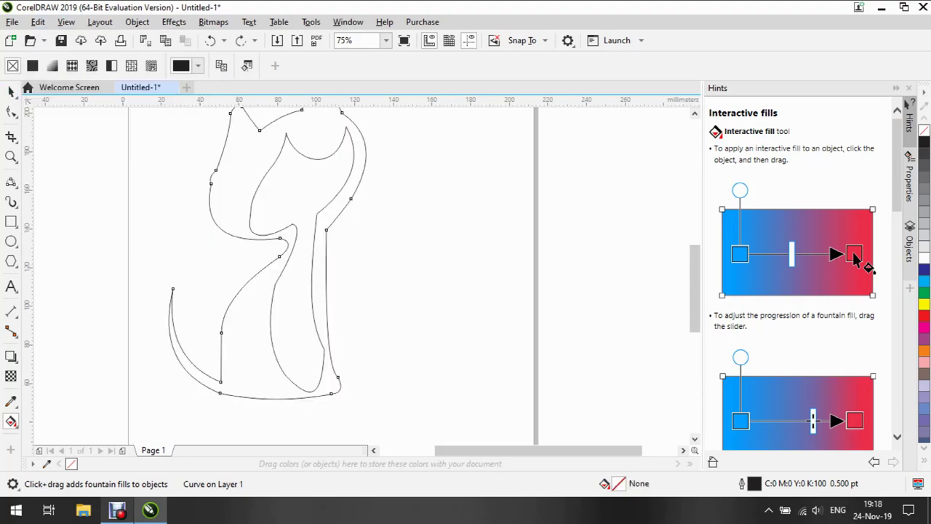
Step: Move the inner shape out beside the cat and fill the cat's body with uniform black
key(space)
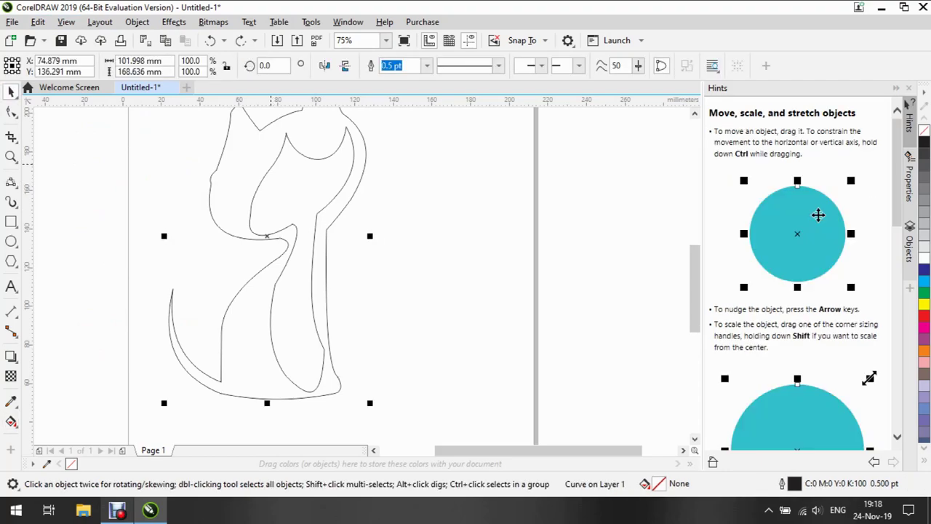
drag(311, 270, 433, 278)
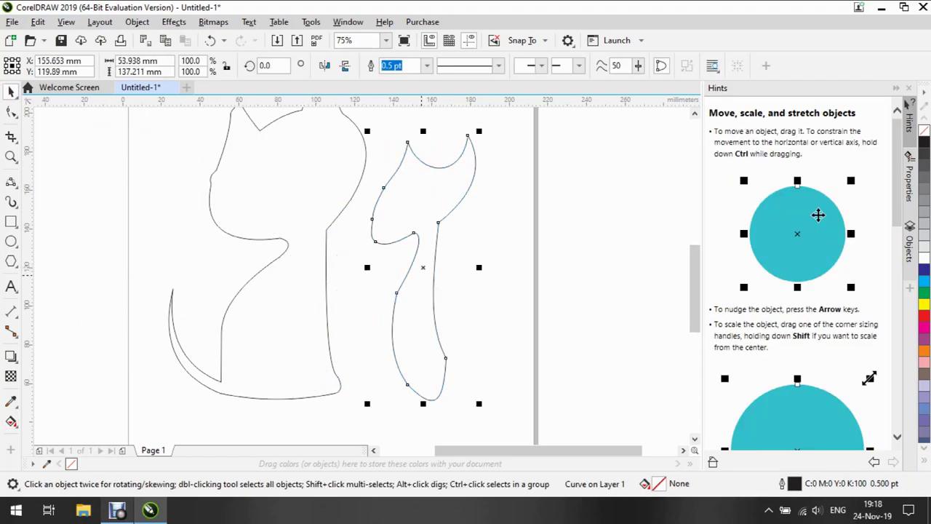
key(g)
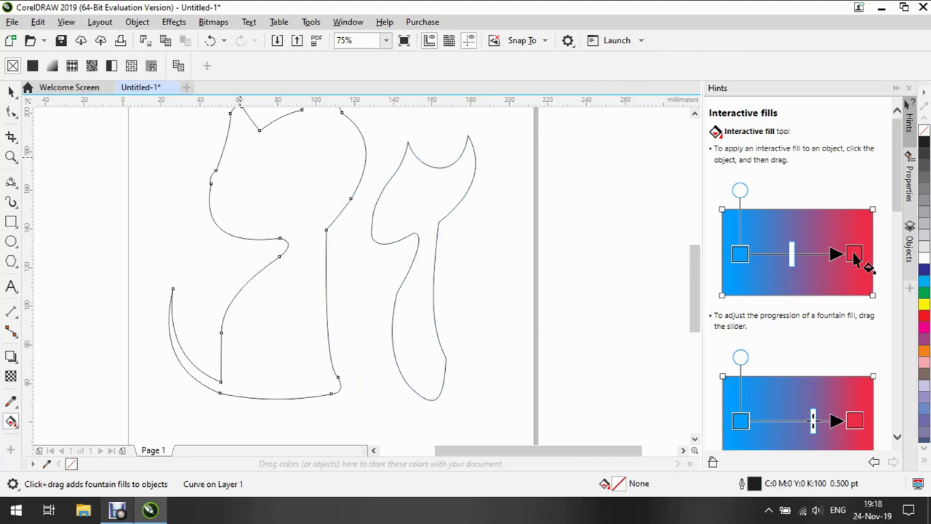
key(space)
key(space)
click(33, 65)
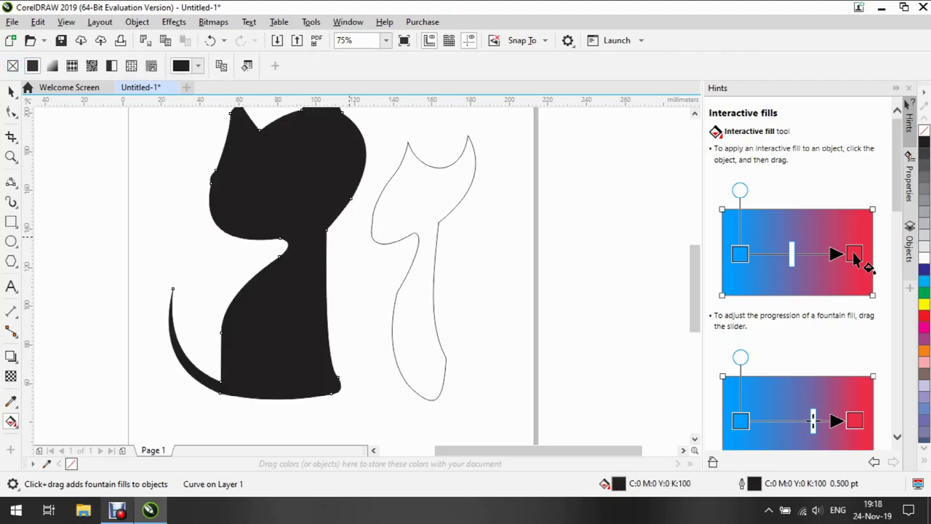
Step: Remove the inner shape's outline by setting its width to None and move the shape back inside the black cat
key(space)
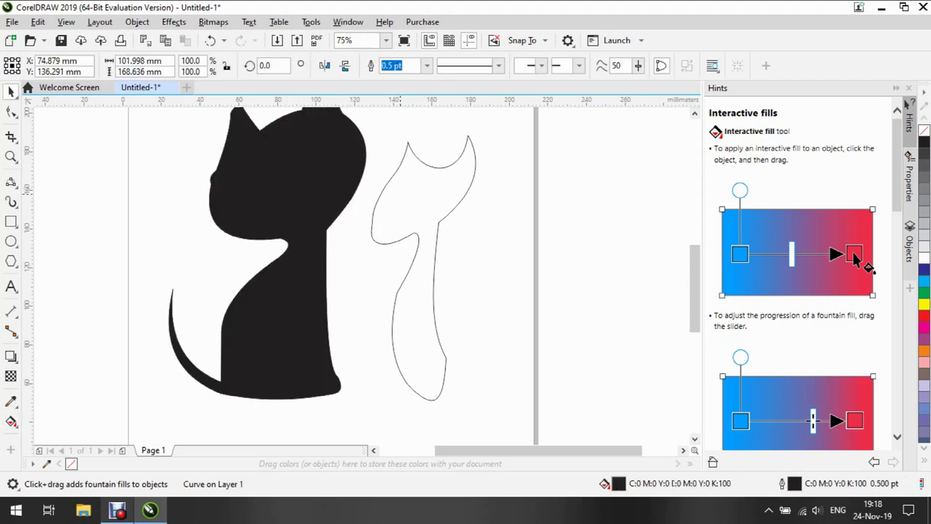
click(371, 237)
click(427, 66)
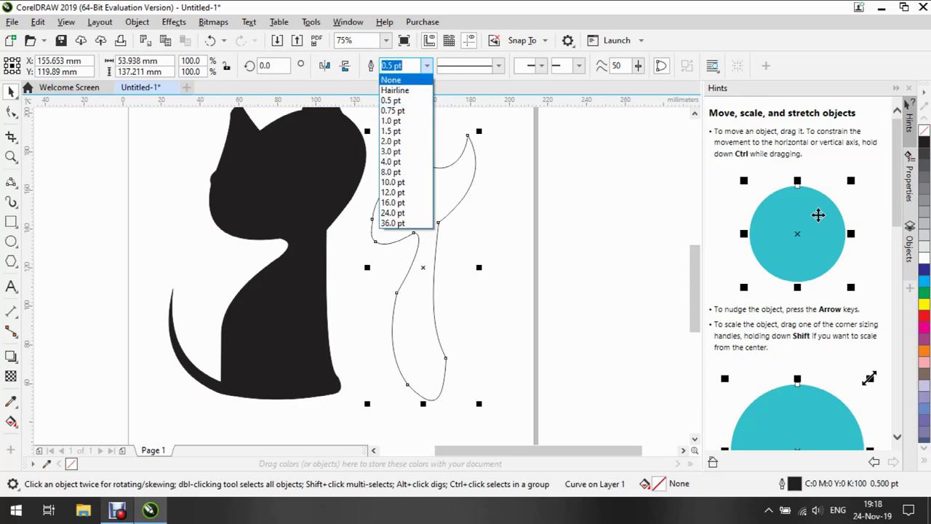
click(395, 83)
drag(423, 267, 304, 258)
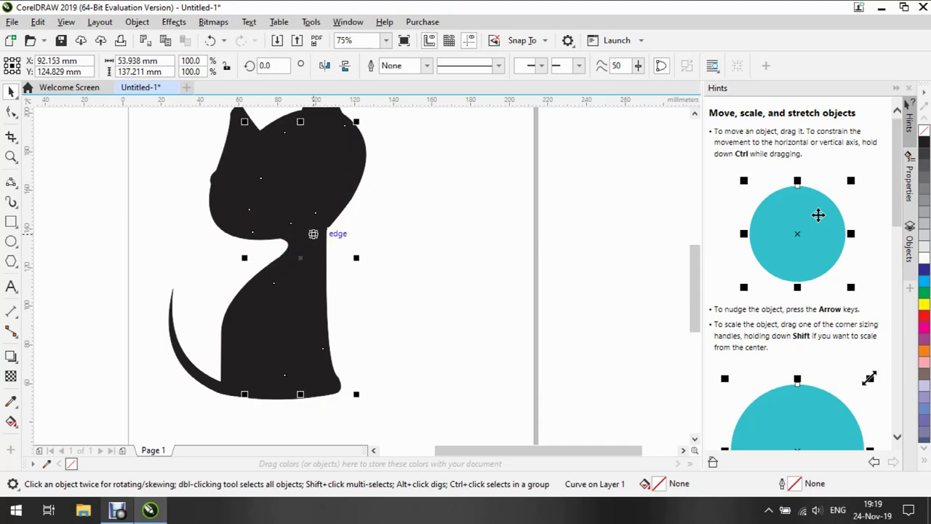
Step: Fill the inner shape with white using the Color eyedropper
click(11, 422)
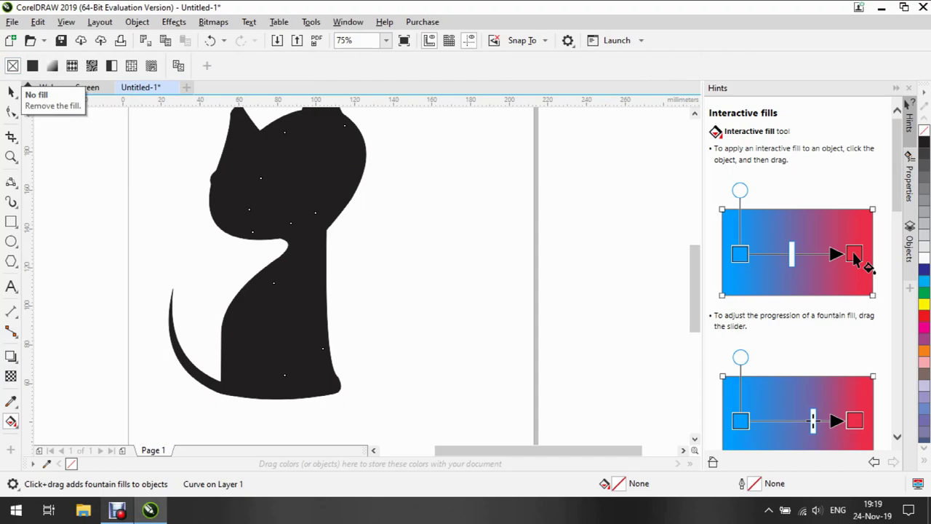
click(11, 401)
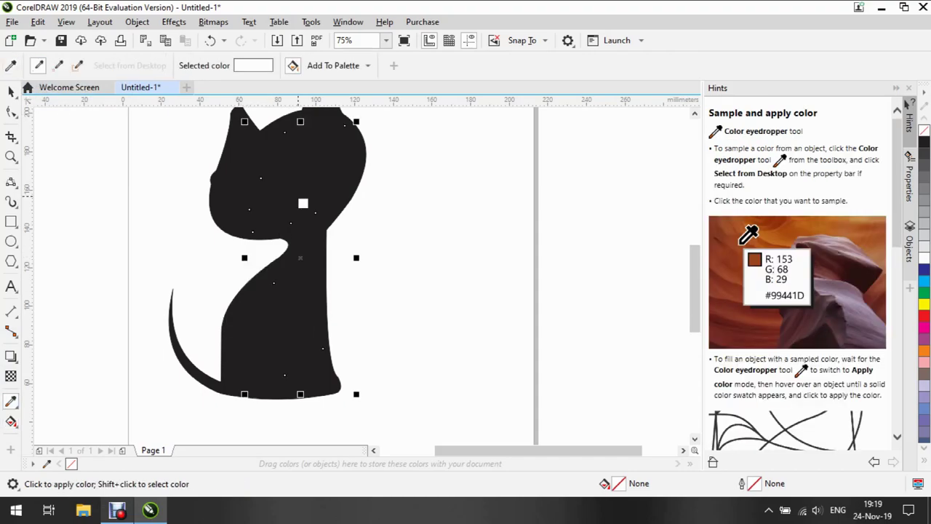
click(303, 223)
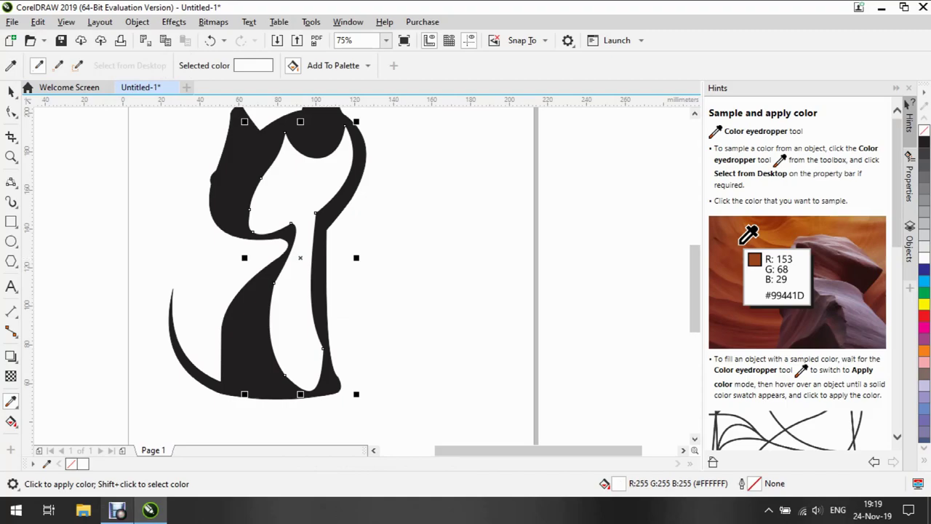
Step: Draw an ellipse about 15.5 by 10.6 mm in the empty area beside the cat
click(11, 182)
click(11, 241)
drag(375, 219, 414, 247)
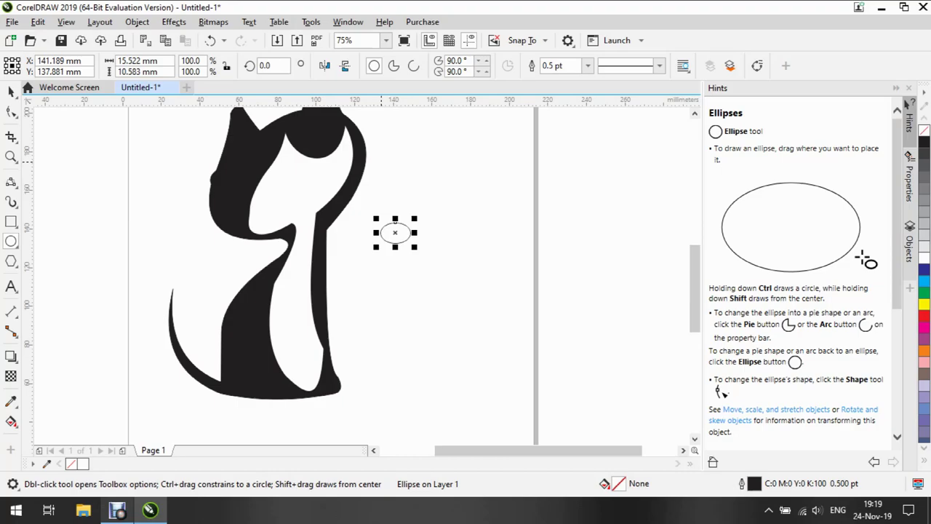
Step: Try a Hairline outline on the ellipse and set it back to 0.5 pt
scroll(395, 166, up, 1)
drag(695, 275, 695, 280)
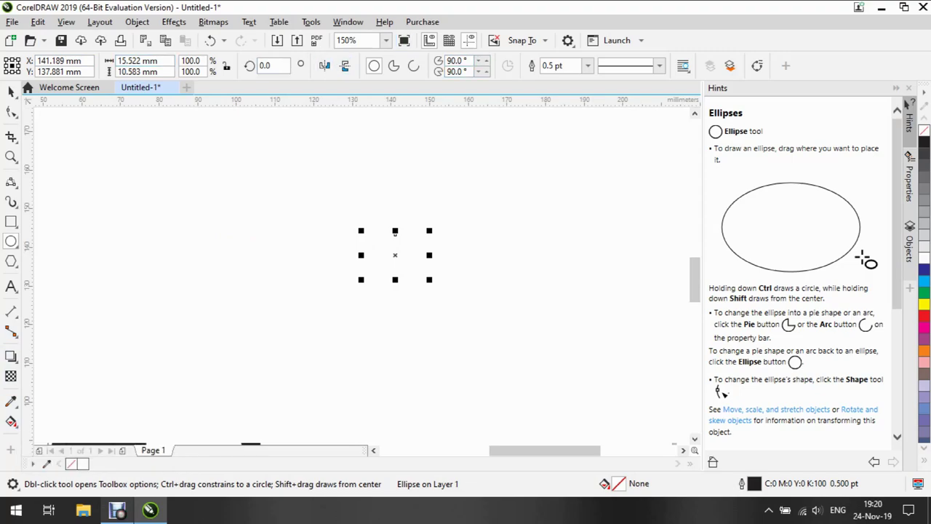
click(588, 66)
click(557, 91)
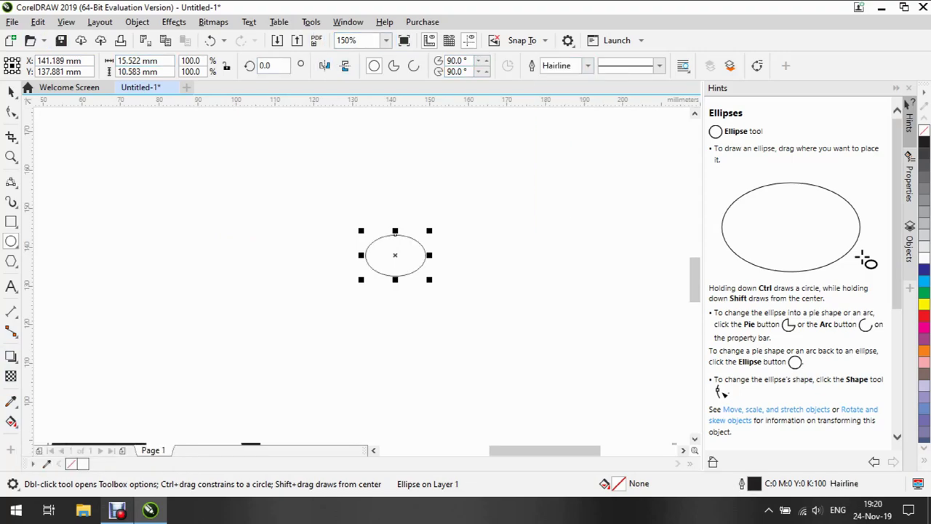
click(588, 66)
click(557, 100)
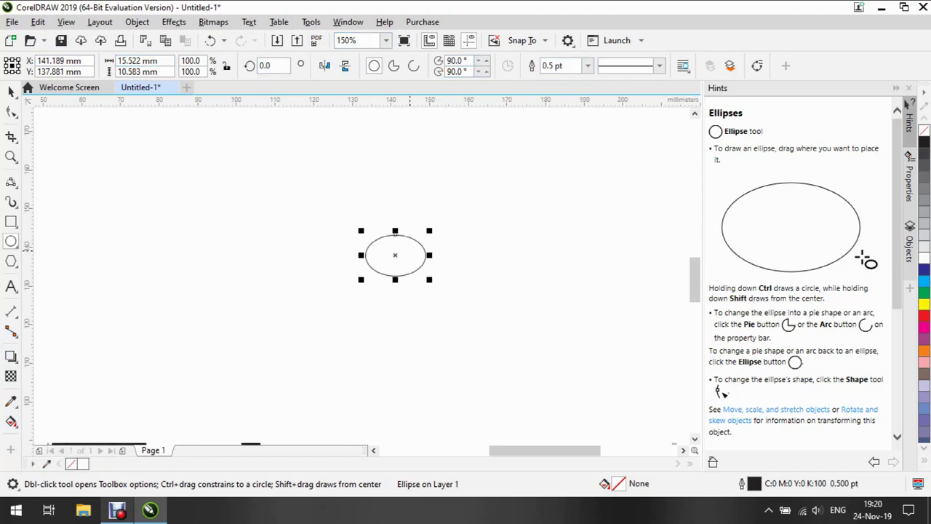
scroll(410, 251, down, 2)
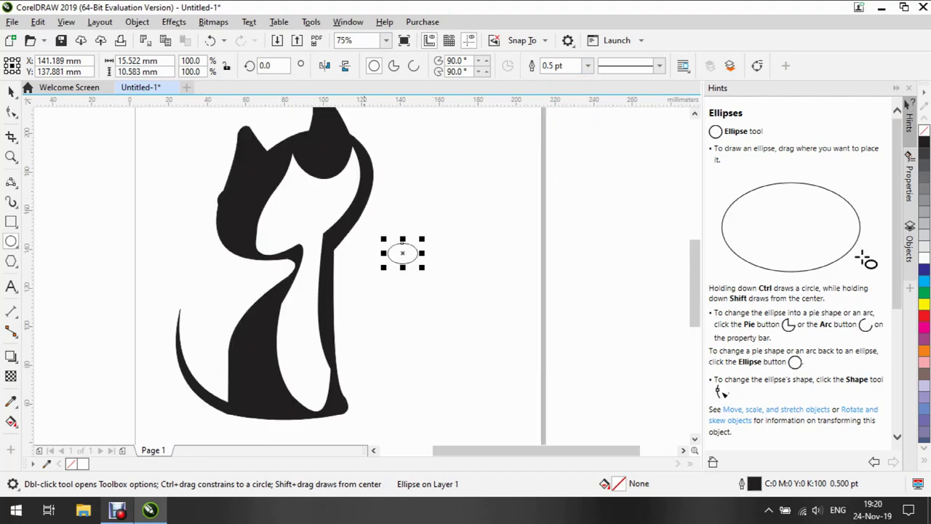
Step: Narrow the ellipse to about 11.8 mm wide, keeping its height
mouse_move(422, 253)
mouse_down()
mouse_move(403, 253)
mouse_move(417, 253)
mouse_up()
click(416, 252)
drag(383, 252, 406, 252)
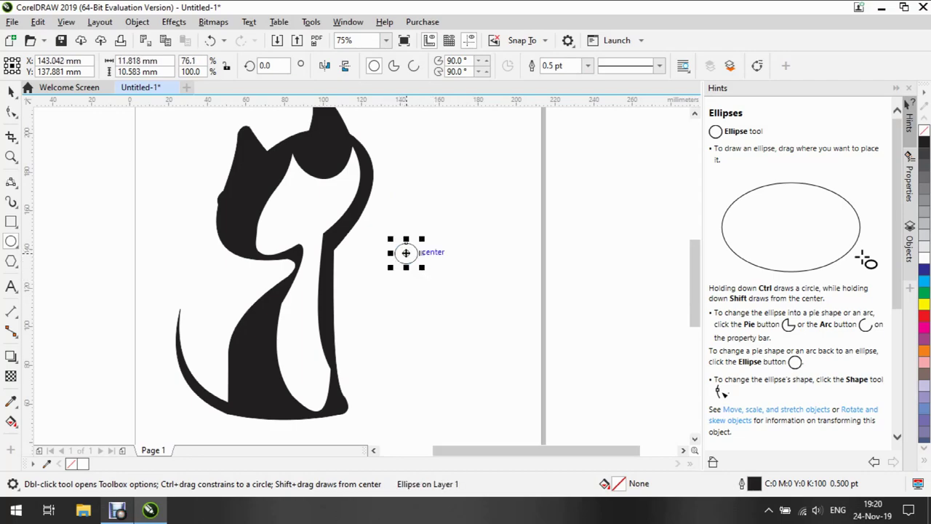
Step: Fill the ellipse with muted green, C64 M23 Y69 K4, using Smart Fill
click(10, 421)
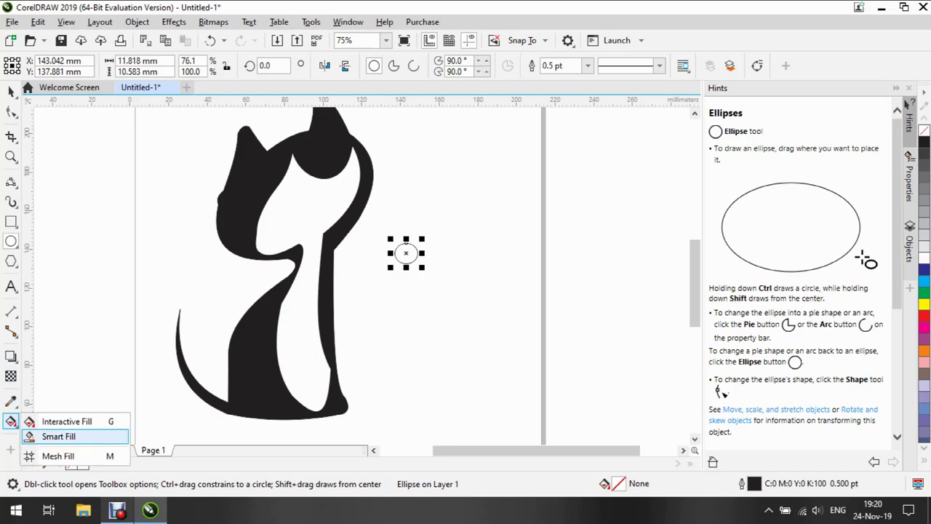
click(58, 436)
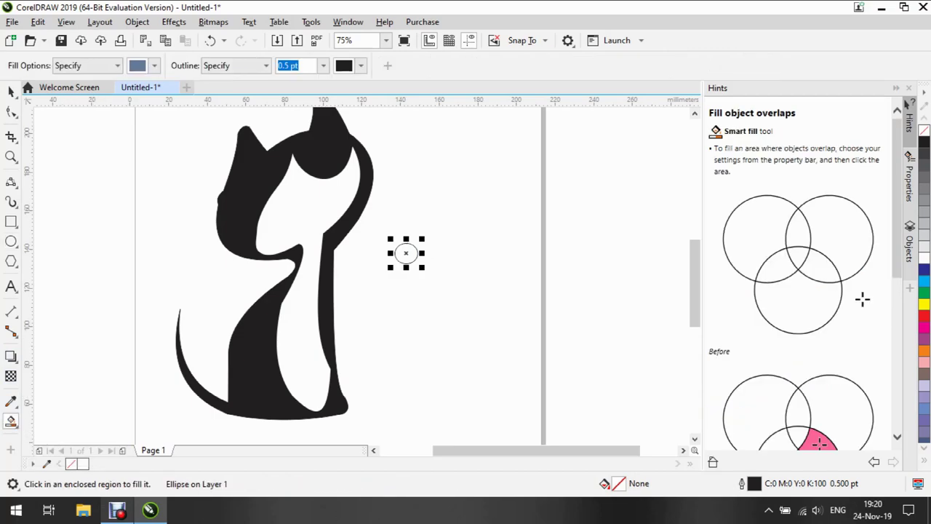
click(154, 66)
drag(192, 231, 169, 231)
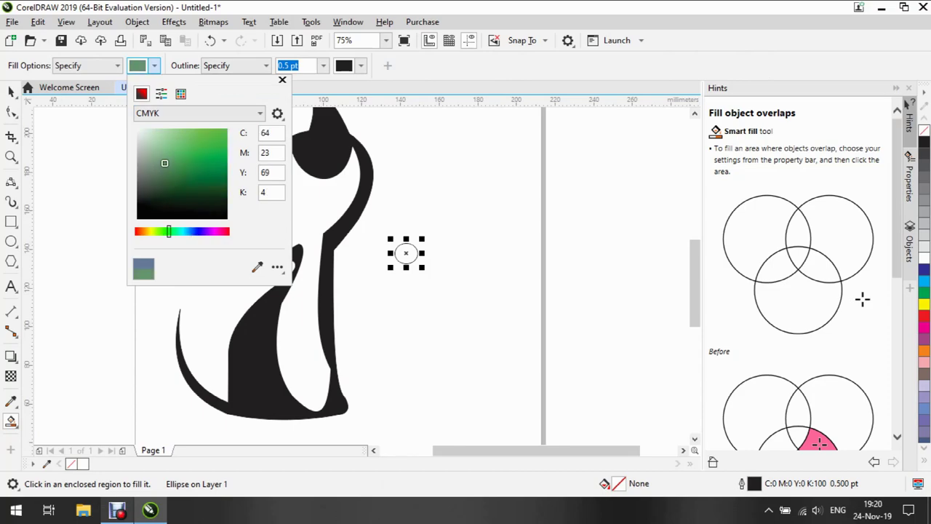
click(422, 241)
click(412, 249)
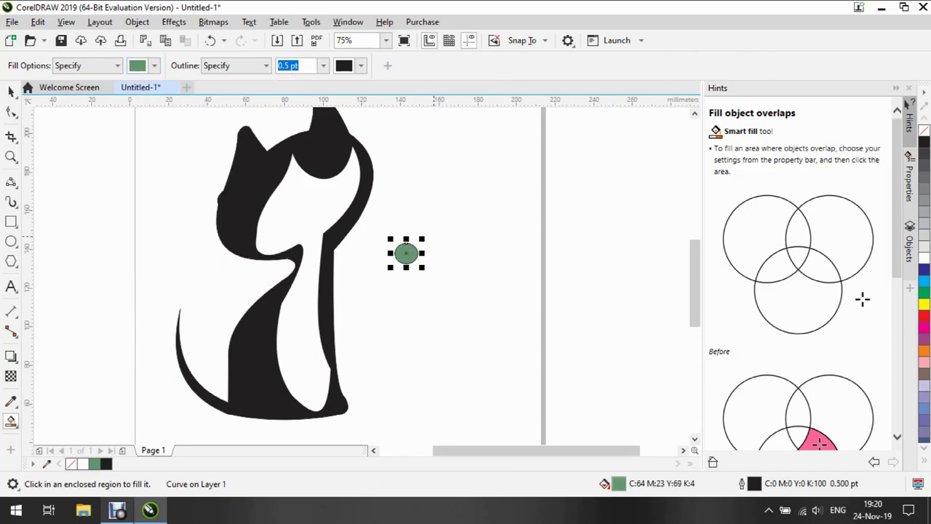
Step: Refill the ellipse with a brighter green, C68 M0 Y100 K0
click(154, 66)
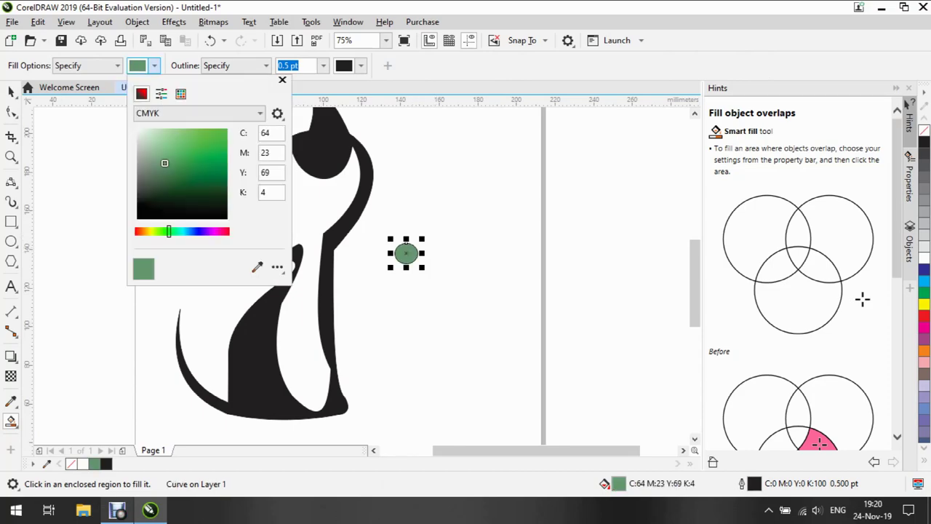
key(Escape)
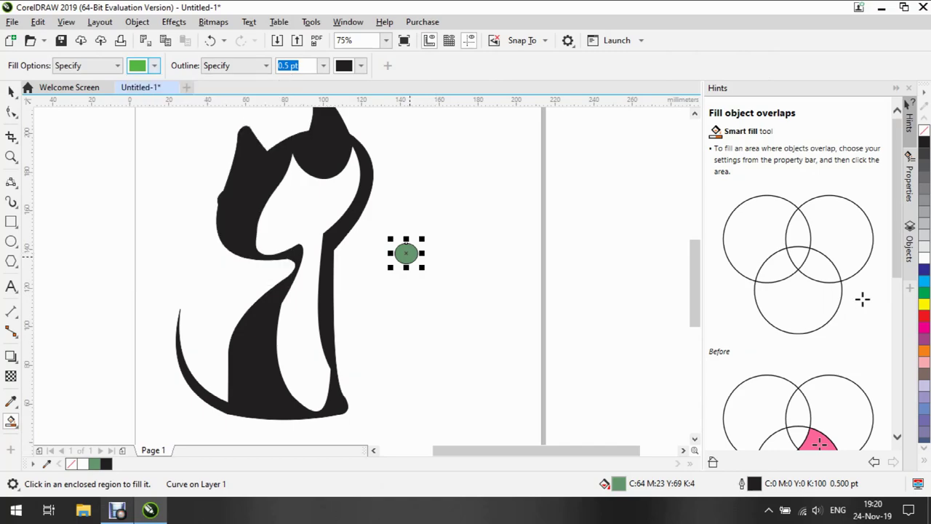
click(410, 257)
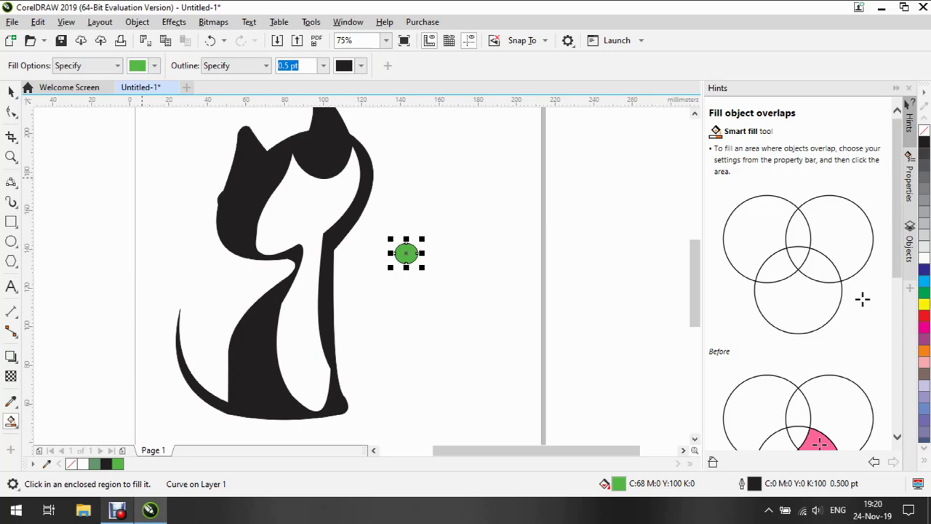
Step: Draw a circle about 7 mm in diameter beside the green ellipse and smart-fill it black, C75 M67 Y66 K90
key(F7)
drag(444, 234, 457, 248)
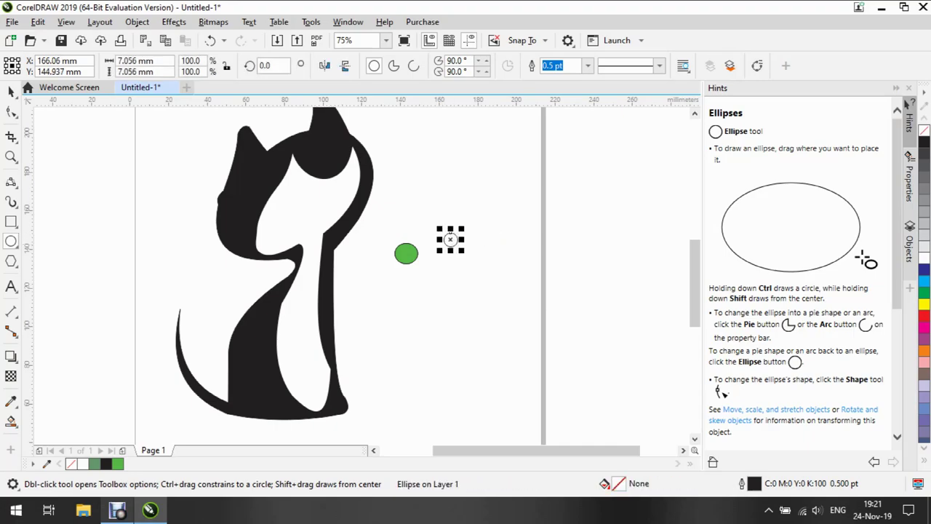
click(11, 421)
click(154, 66)
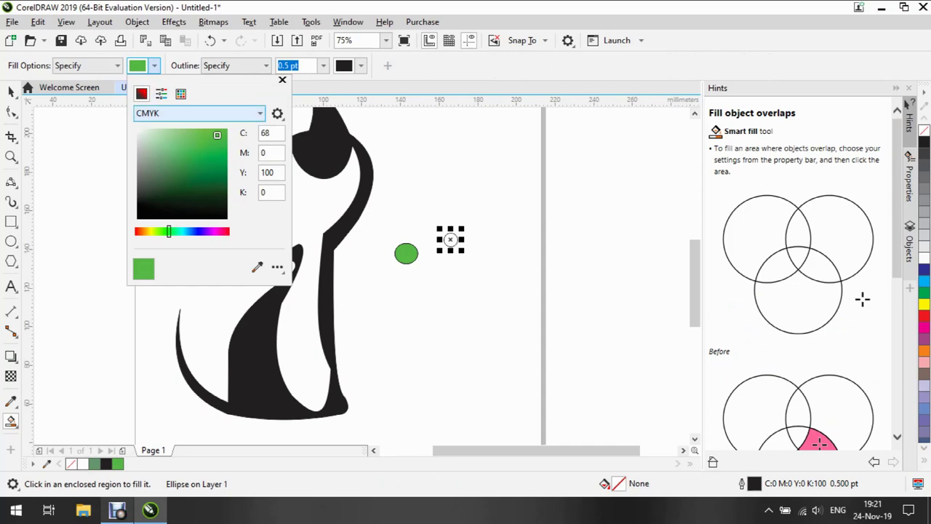
click(143, 214)
click(450, 239)
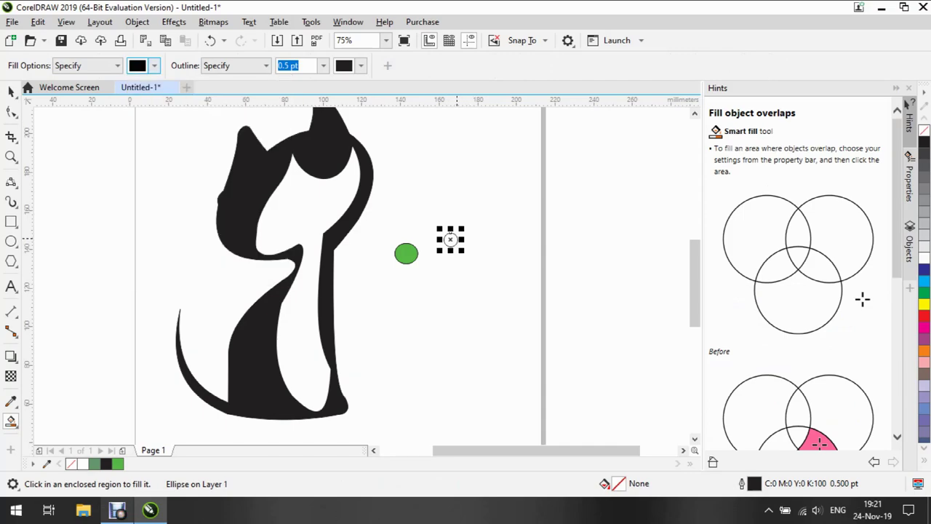
click(450, 239)
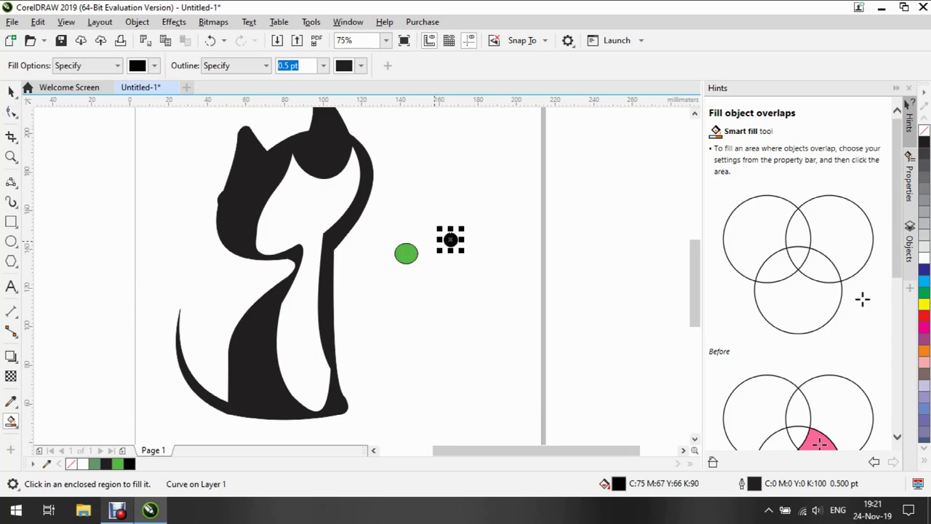
Step: Shrink the black circle to an oval pupil about 3.5 by 5.6 mm and place it at the green ellipse's right edge
key(space)
mouse_move(442, 239)
mouse_down()
mouse_move(468, 240)
mouse_move(452, 239)
mouse_up()
key(Escape)
click(451, 240)
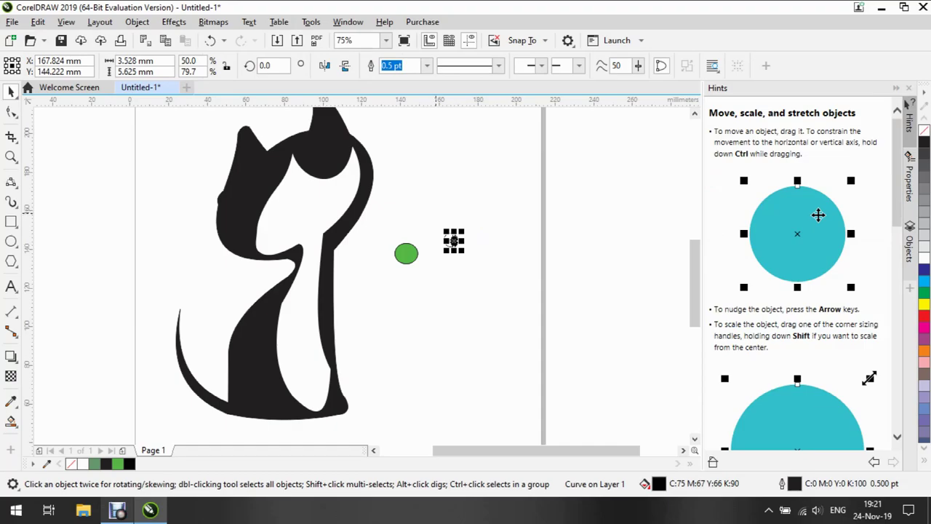
click(436, 214)
drag(453, 240, 421, 268)
key(Escape)
Step: Set the outline width of the unfilled circle beside the eye to Hairline and shift the circle slightly up and right
click(450, 240)
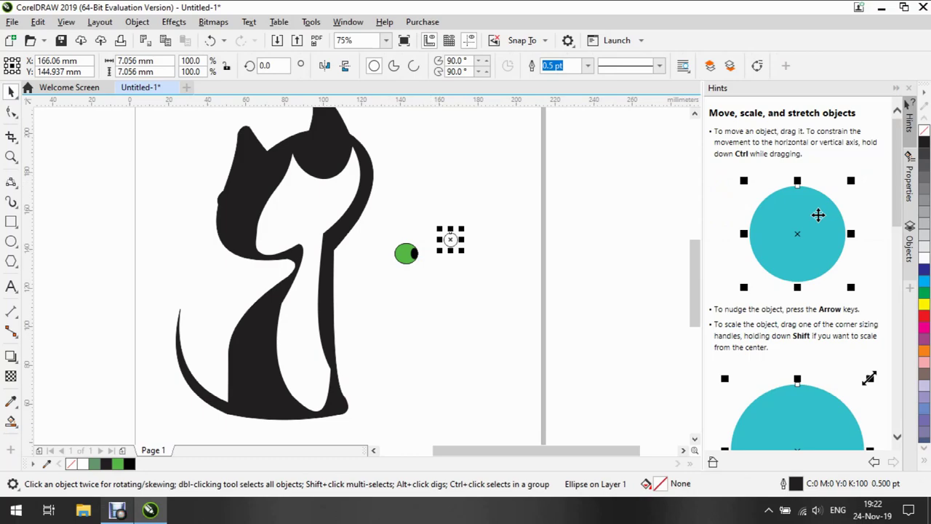
click(588, 66)
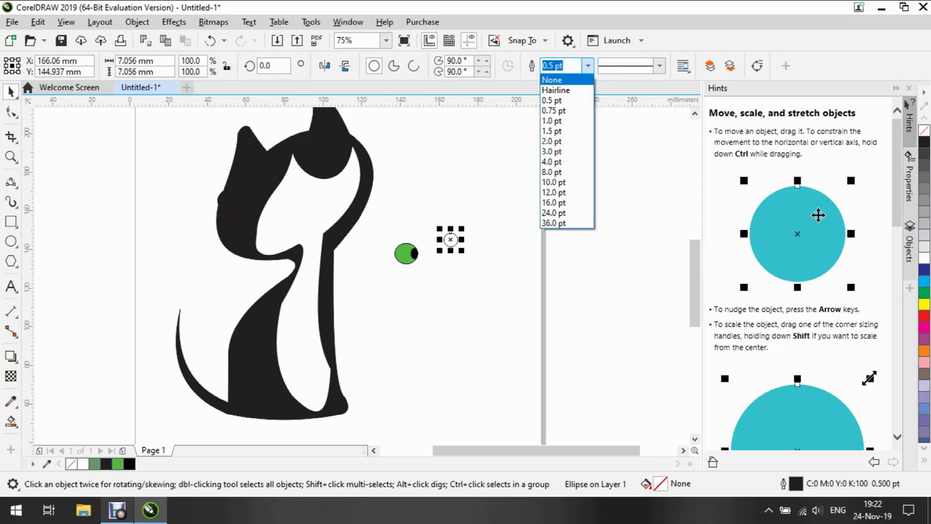
key(Return)
mouse_move(450, 240)
mouse_down()
mouse_move(466, 240)
mouse_move(406, 252)
mouse_move(406, 243)
mouse_move(456, 236)
mouse_move(455, 225)
mouse_up()
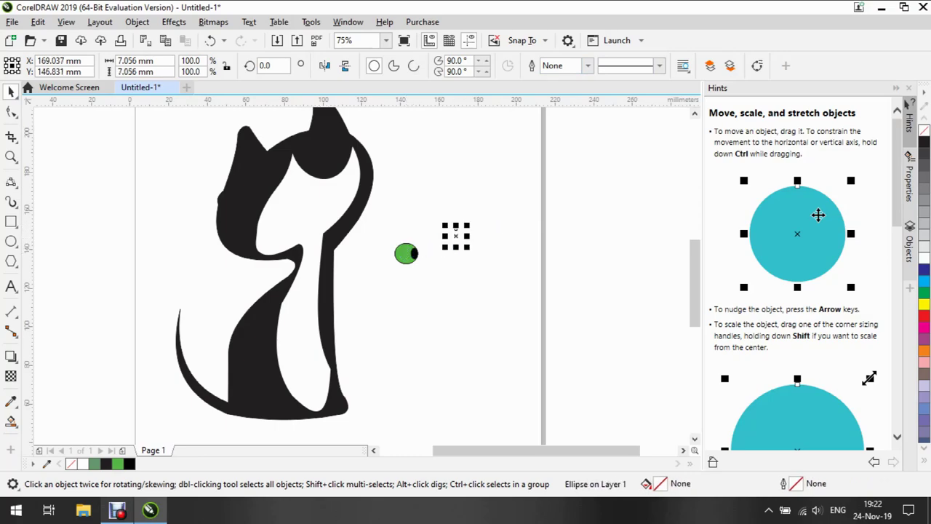
click(587, 66)
click(559, 91)
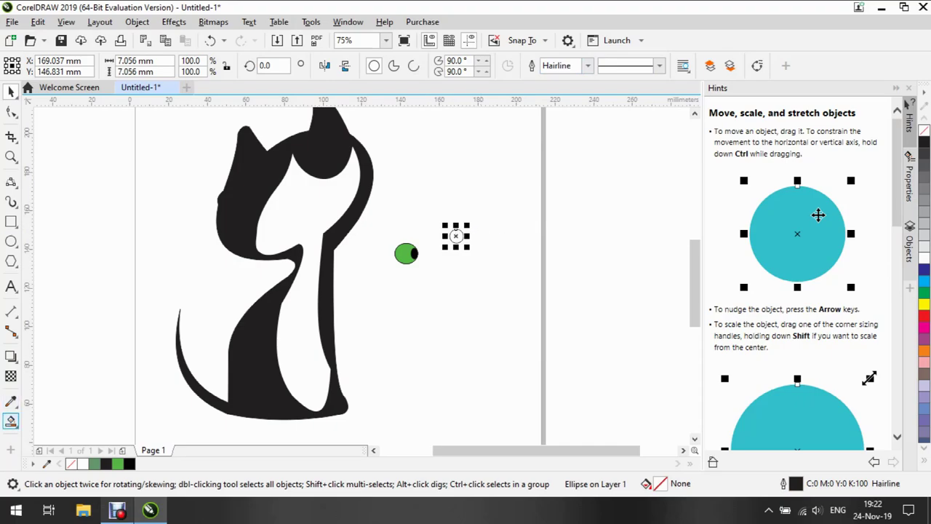
Step: Smart-fill the circle beside the eye with near-white, C1 M0 Y2 K0
click(11, 421)
click(154, 66)
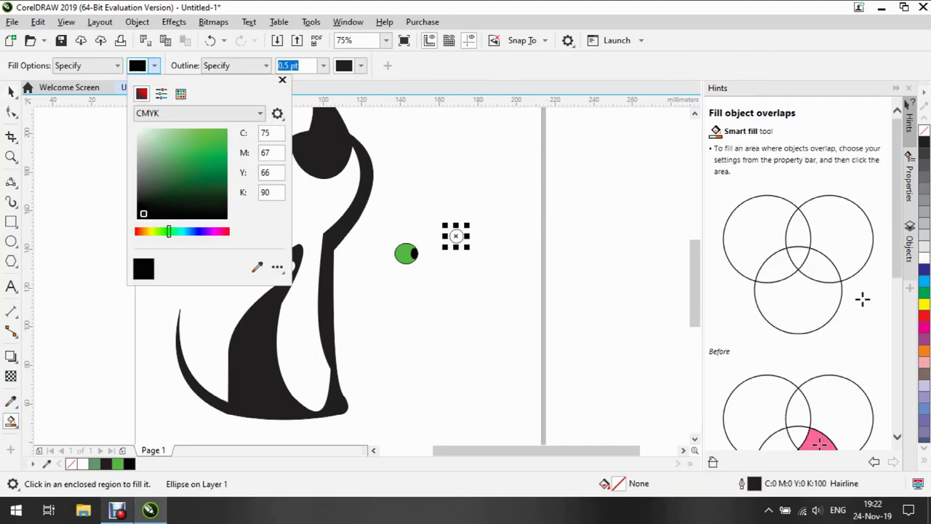
click(139, 130)
click(471, 238)
click(458, 234)
click(10, 91)
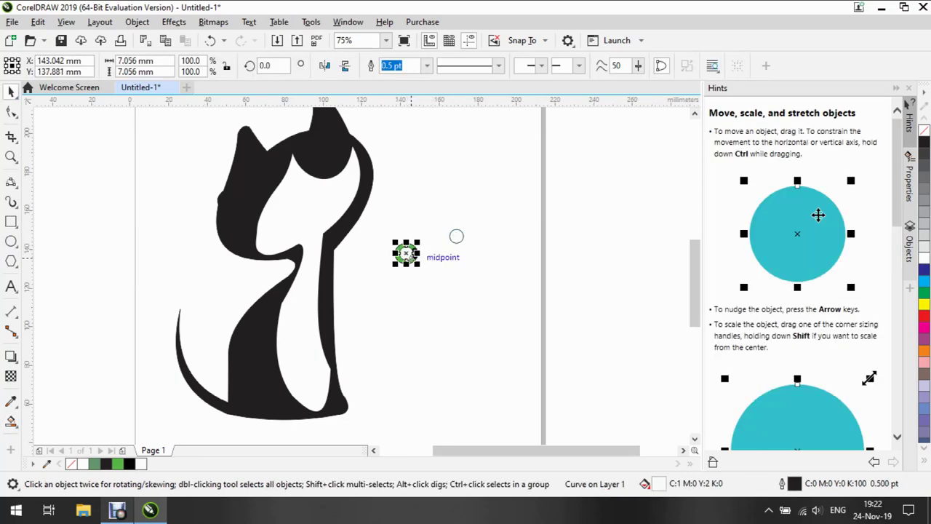
Step: Turn the white circle into an eye highlight without outline, about 3.5 mm in diameter, overlapping the pupil's inner edge
drag(412, 250, 434, 225)
click(499, 66)
click(427, 66)
click(427, 66)
click(391, 80)
drag(437, 225, 411, 251)
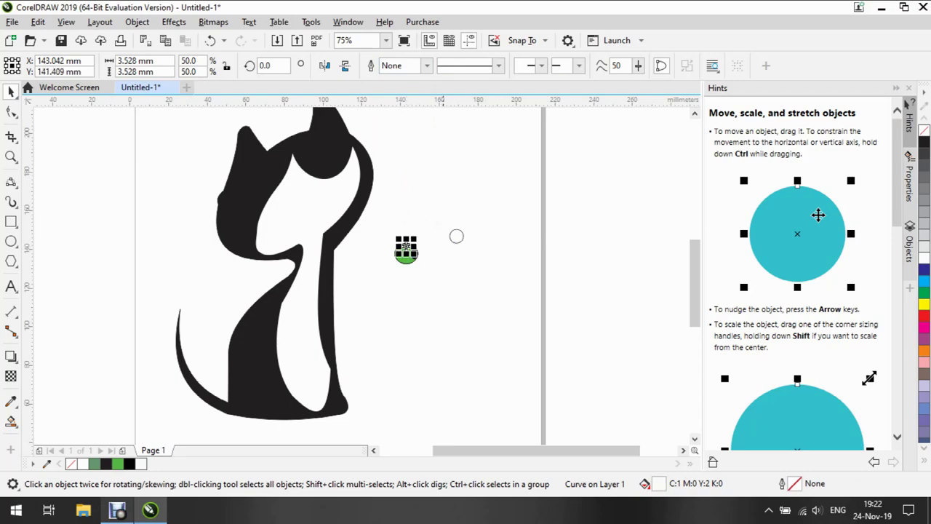
key(Escape)
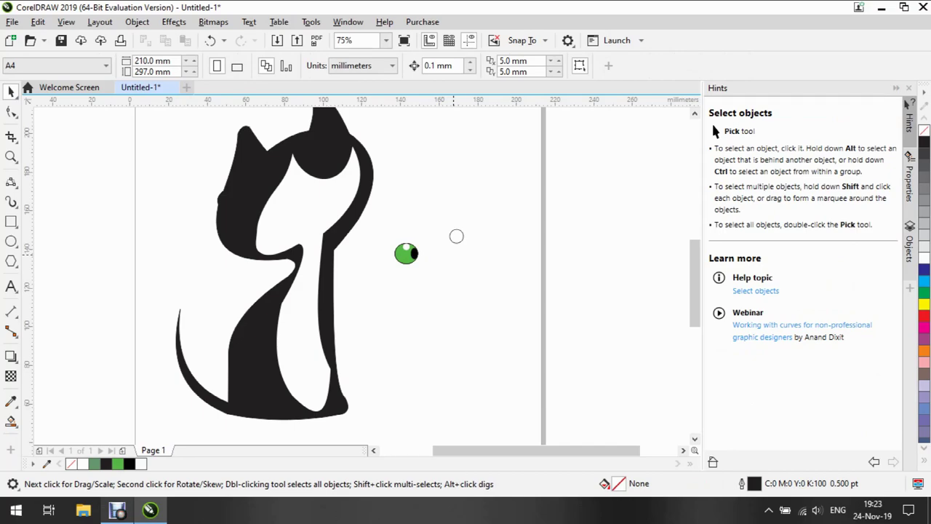
click(406, 247)
Step: Copy the complete eye beside the original, stretching the copy to about 16 mm wide and rotating it about 10.4°
drag(406, 247, 451, 265)
key(Escape)
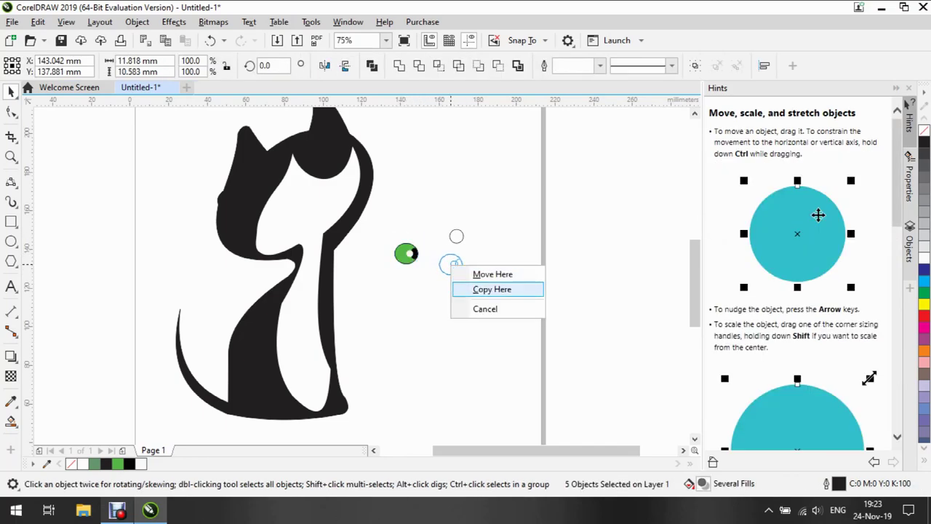
click(492, 289)
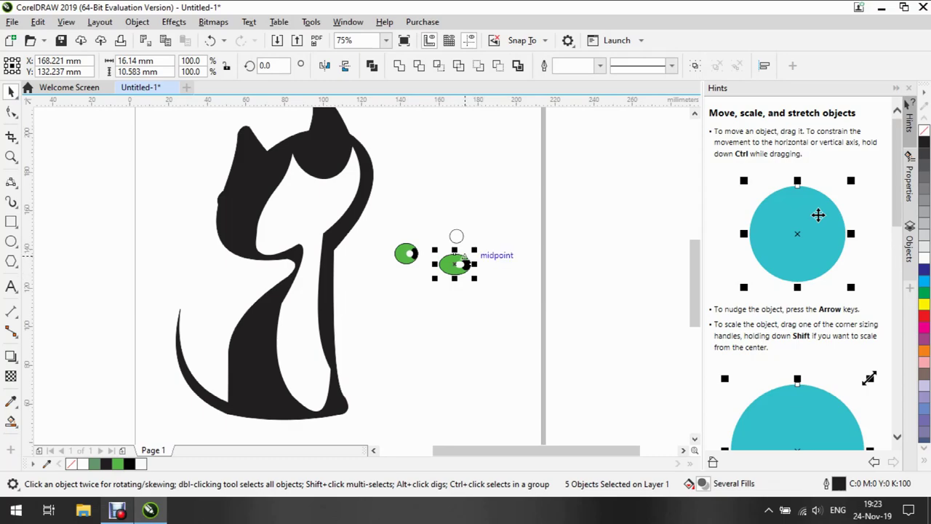
click(464, 263)
drag(475, 250, 475, 244)
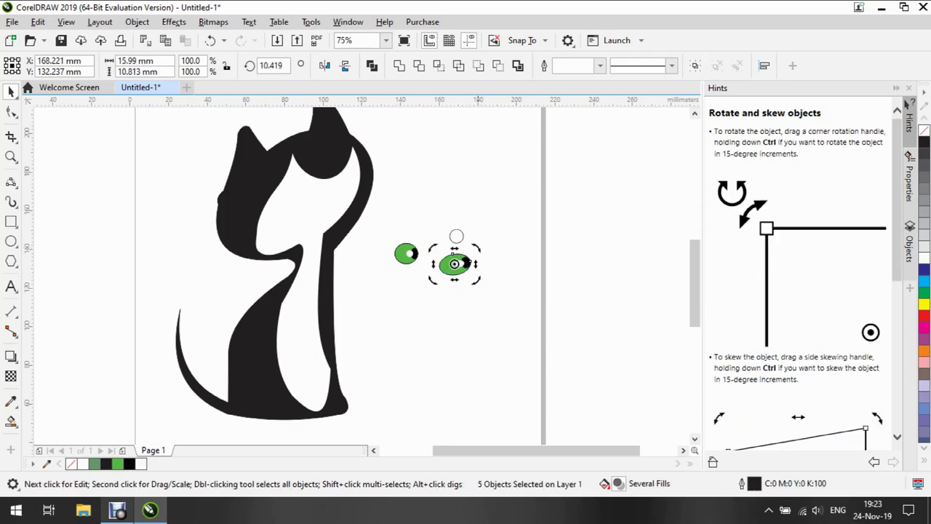
Step: Place the stretched eye copy at the lower edge of the round black patch on the cat's forehead
click(454, 265)
drag(478, 264, 329, 169)
key(Escape)
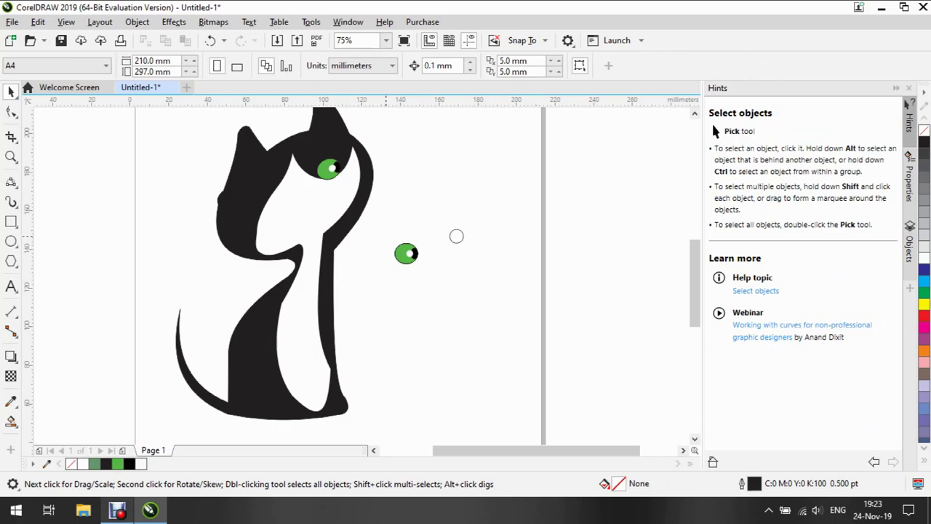
Step: Place the original eye, slightly shrunk, on the black left side of the cat's face and delete the leftover circle
click(405, 253)
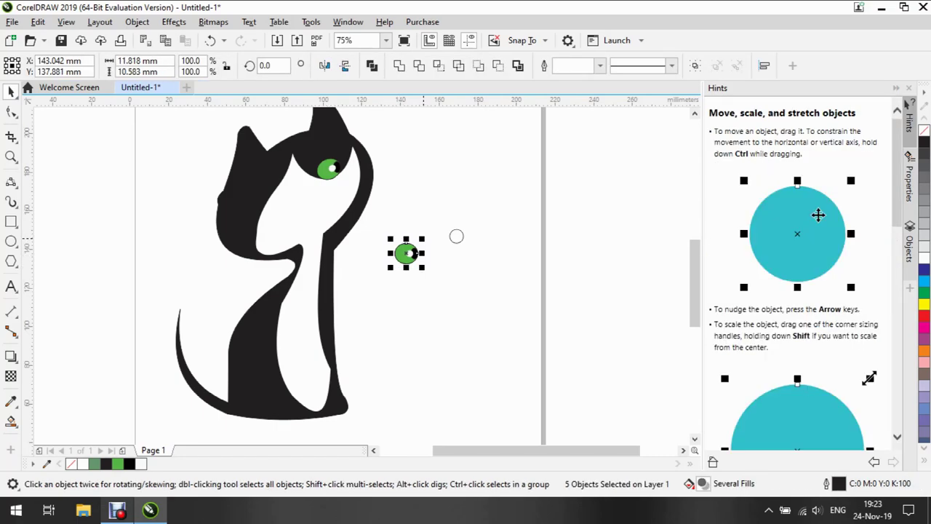
drag(408, 253, 265, 189)
click(456, 236)
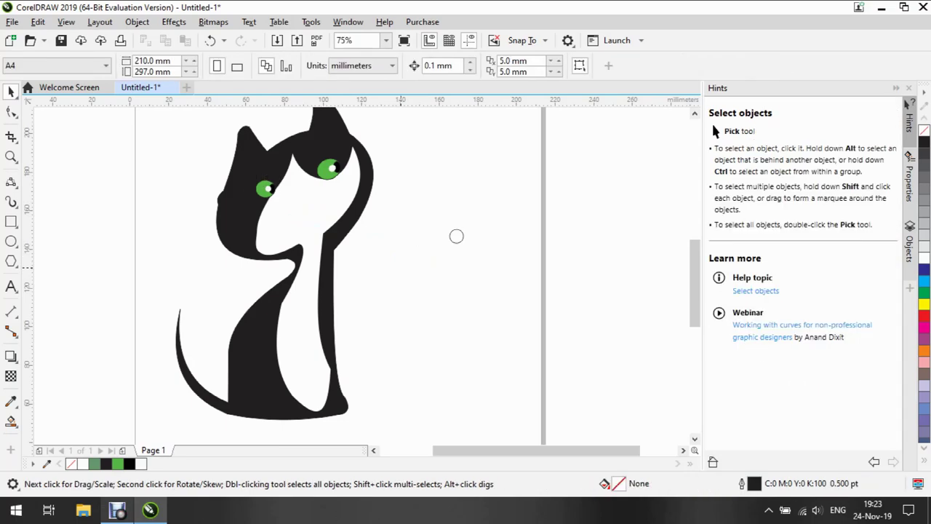
click(456, 236)
key(Delete)
Step: Draw the upper part of the nose outline on the white face with 3-point curves, about 7 mm wide
click(11, 181)
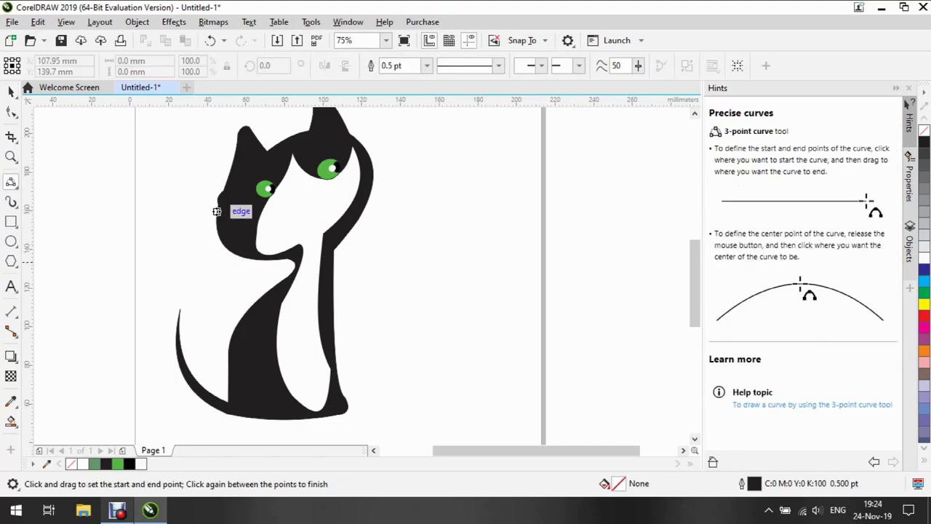
key(h)
scroll(313, 219, up, 2)
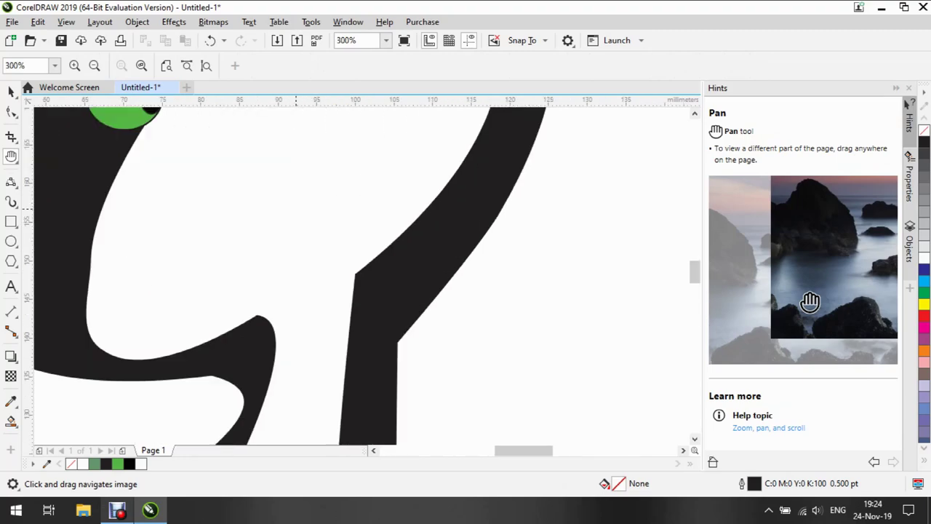
click(11, 182)
mouse_move(255, 156)
mouse_down()
mouse_move(302, 128)
mouse_move(291, 144)
mouse_up()
click(281, 137)
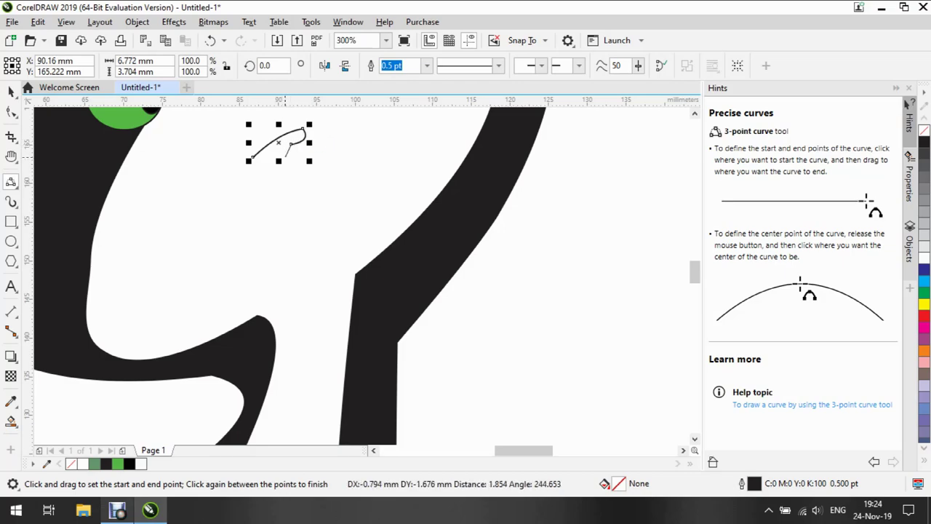
click(286, 150)
Step: Continue the nose outline with its lower-left curve and a long mouth line running down toward the chin
drag(253, 157, 195, 252)
click(255, 168)
click(277, 172)
click(253, 197)
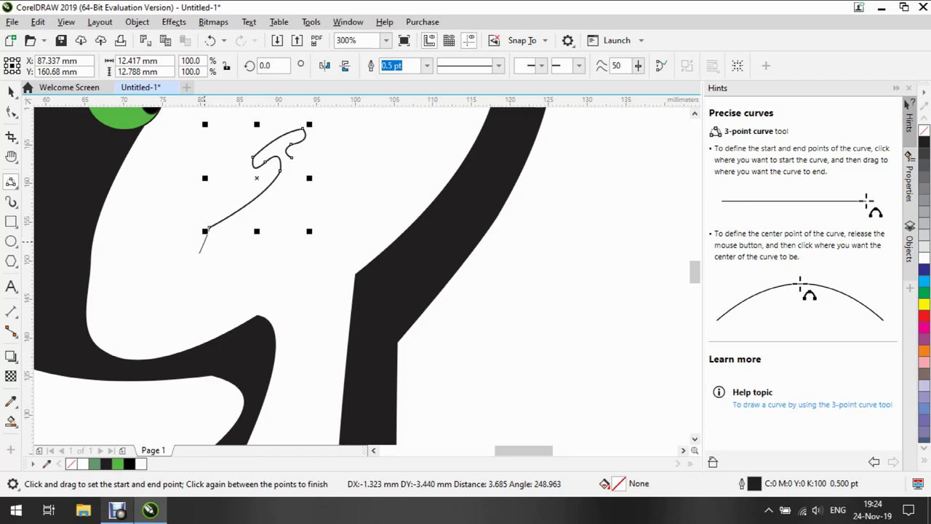
Step: Draw a small rounded tip, about 2.7 by 3 mm, at the lower-left end of the mouth line
key(Escape)
drag(210, 227, 204, 232)
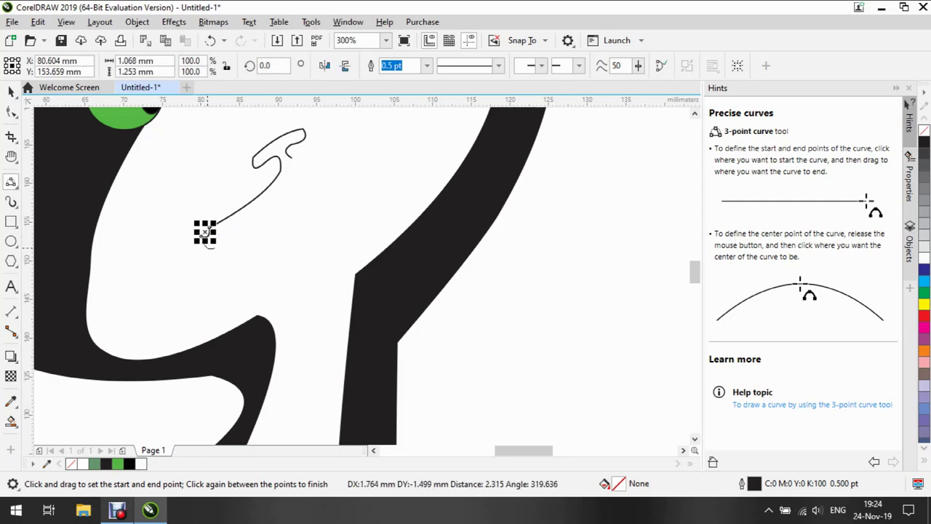
click(203, 250)
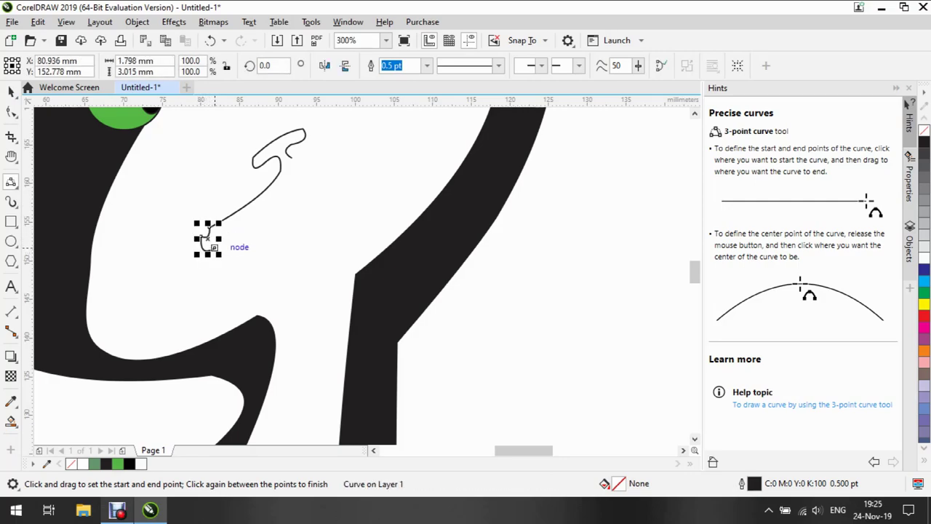
drag(215, 248, 296, 171)
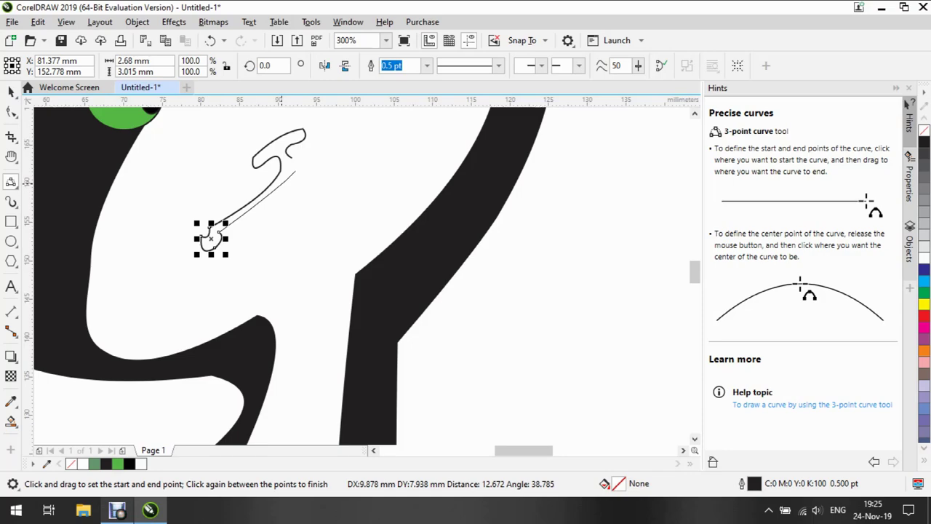
key(Escape)
Step: Draw the mouth's long lower edge up toward the right eye and finish it with a rounded tip
mouse_move(219, 232)
mouse_down()
mouse_move(360, 125)
mouse_move(343, 86)
mouse_move(384, 203)
mouse_move(402, 304)
mouse_move(396, 266)
mouse_move(389, 276)
mouse_up()
click(287, 182)
click(412, 273)
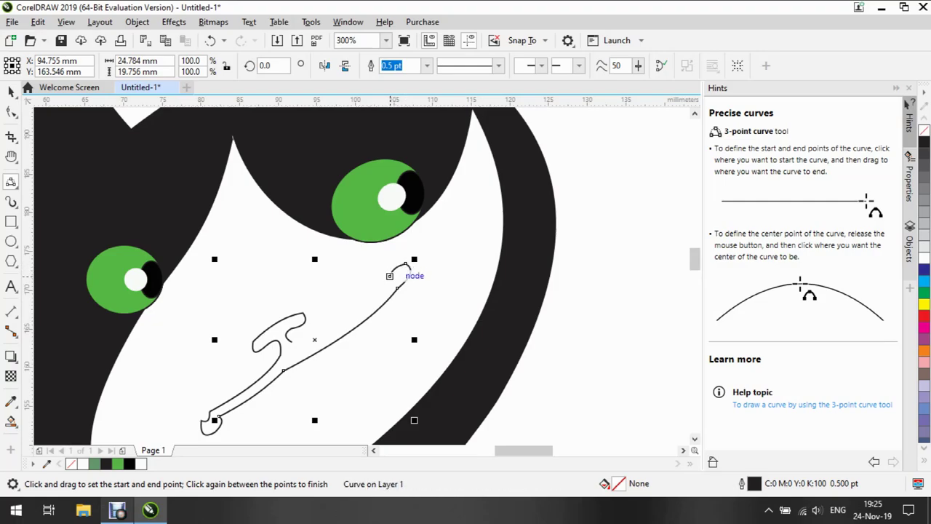
Step: Draw the mouth's upper edge from the right tip back to the nose and close the outline there
click(314, 340)
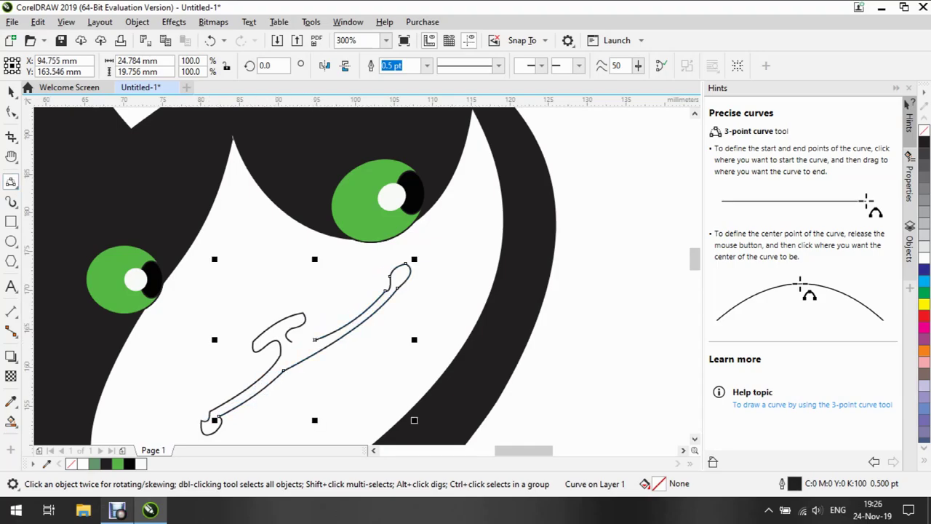
click(309, 342)
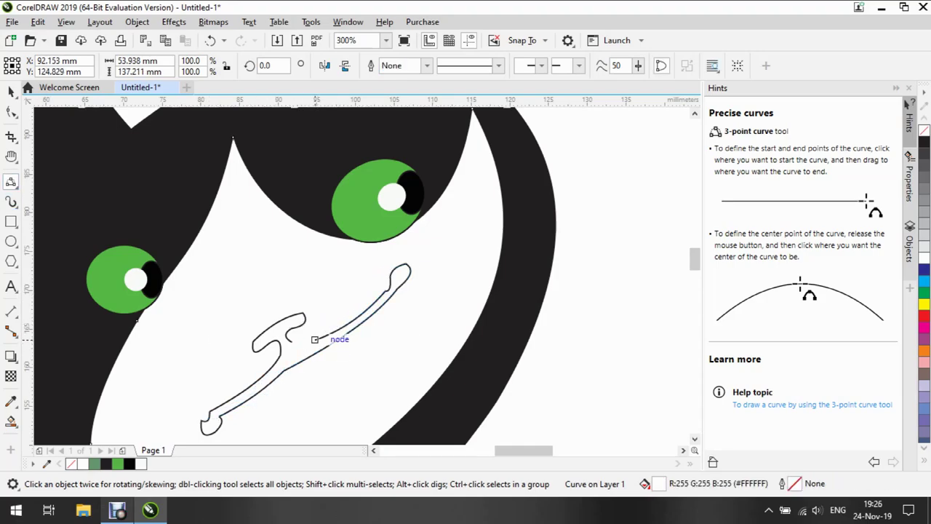
drag(314, 340, 291, 342)
click(304, 343)
click(297, 337)
click(288, 331)
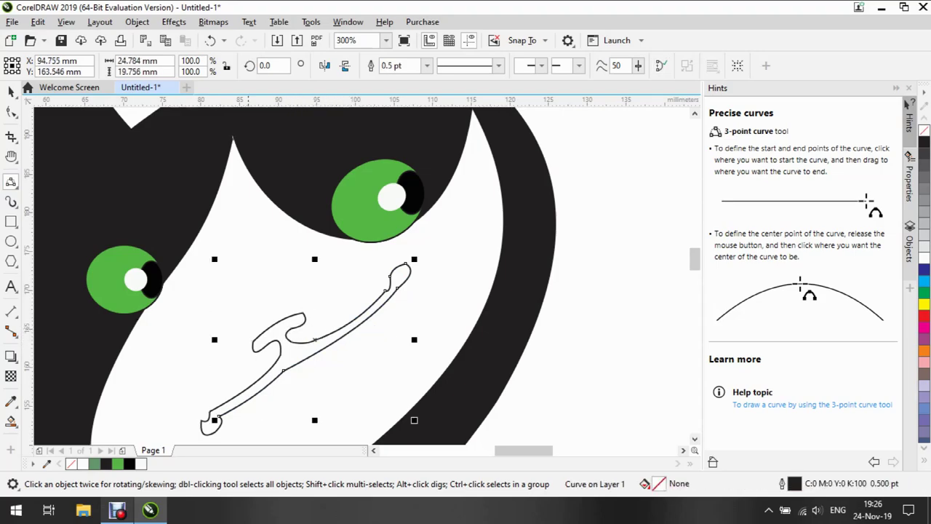
Step: Nudge the white face and belly shape slightly up and to the right
right_click(312, 335)
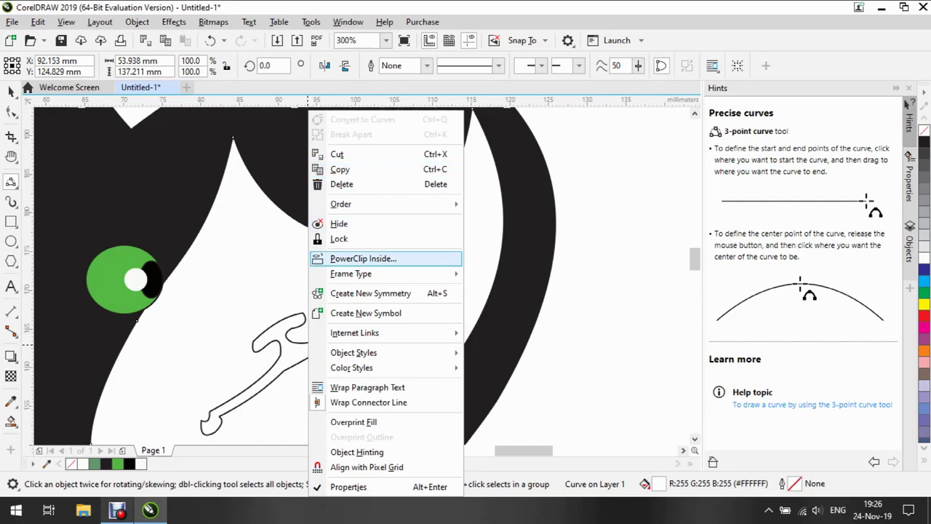
click(204, 324)
mouse_move(181, 292)
mouse_down()
mouse_move(248, 351)
mouse_move(182, 292)
mouse_up()
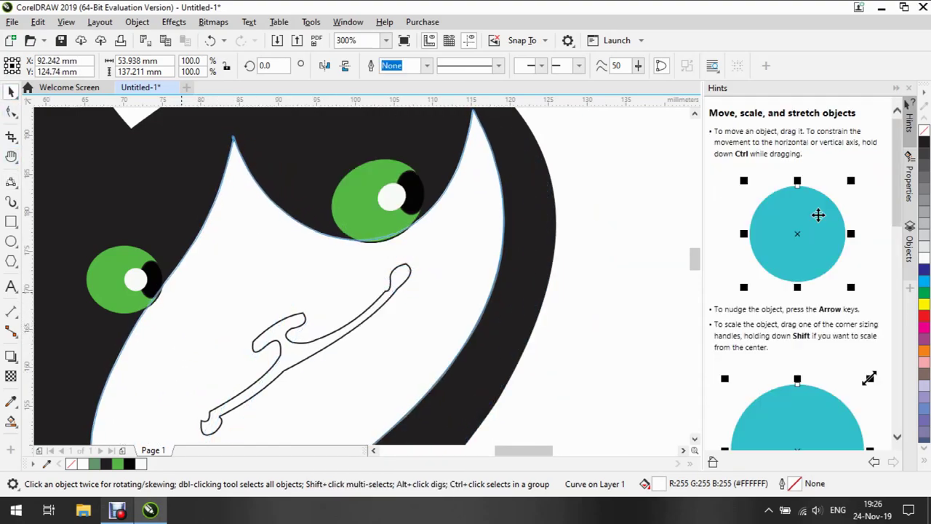
key(Up)
scroll(249, 286, down, 2)
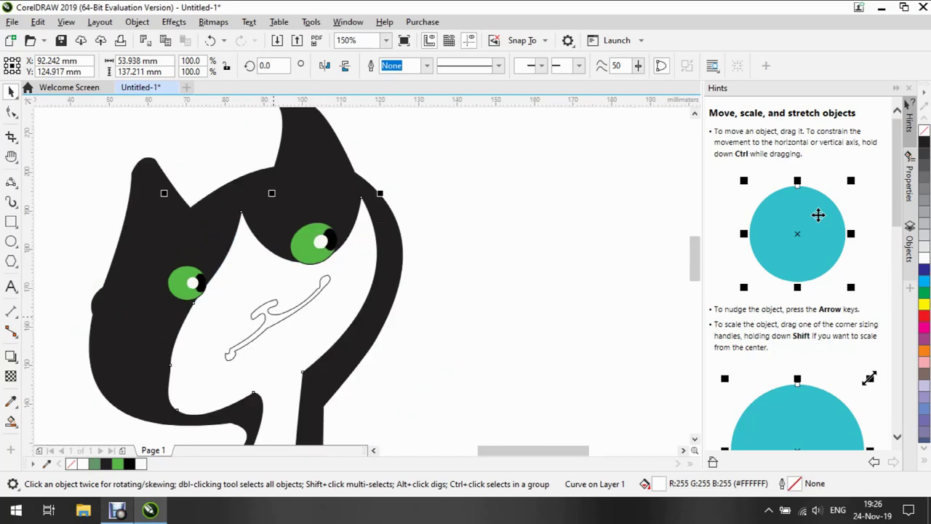
Step: Select the nose and mouth outline for node editing with the Shape tool
click(274, 316)
click(11, 111)
click(268, 312)
click(265, 317)
click(270, 325)
click(270, 325)
click(273, 312)
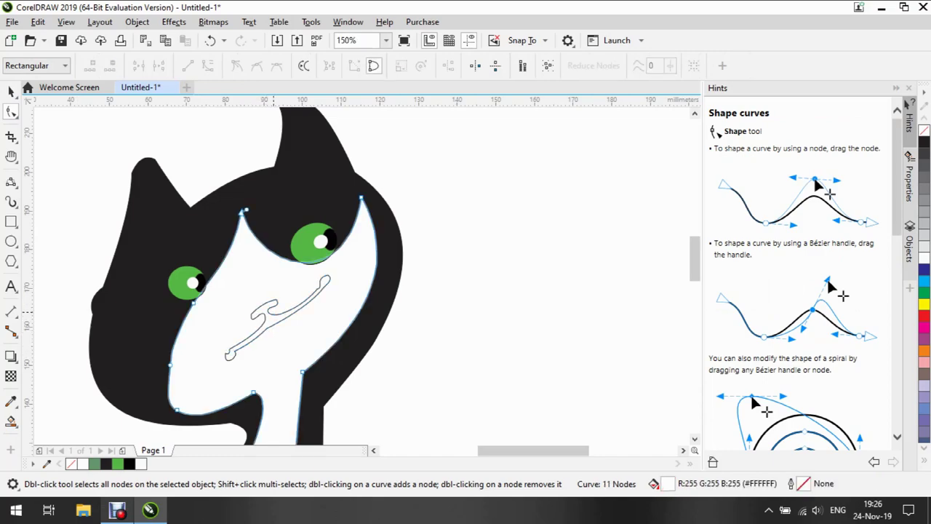
click(232, 354)
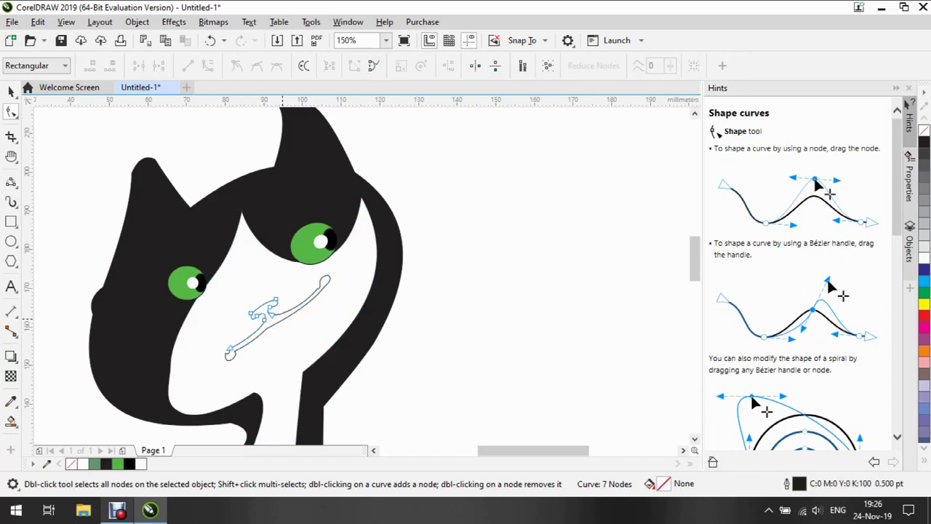
Step: Break up the nose and mouth outline, removing the segments beside the nose and along the right mouth line
click(280, 315)
click(283, 313)
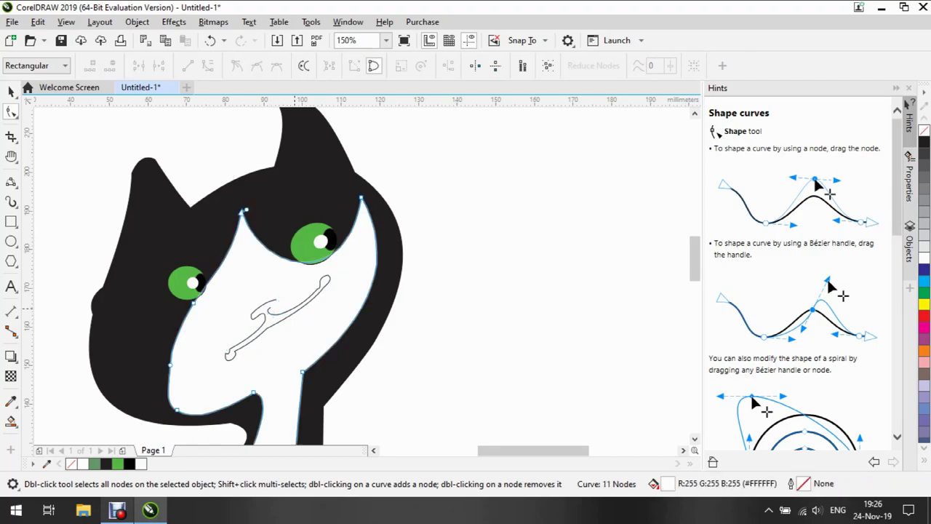
click(230, 354)
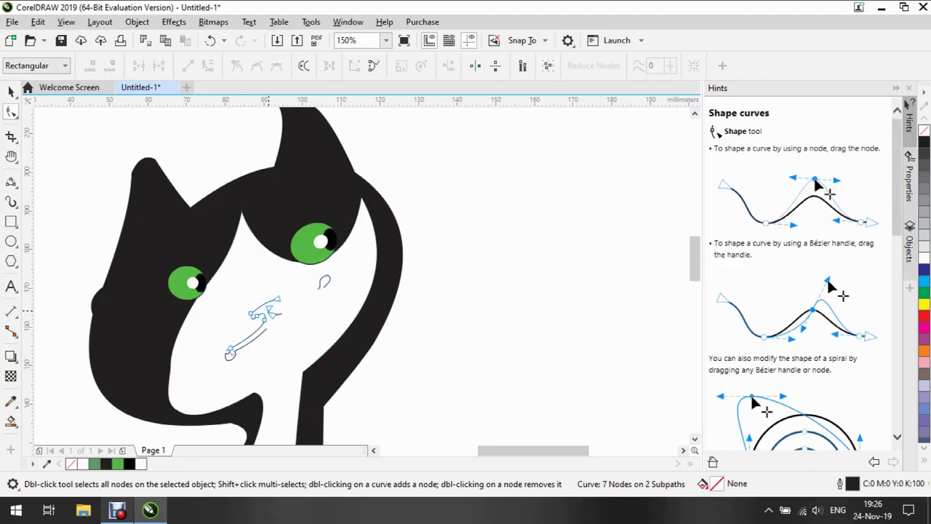
click(230, 354)
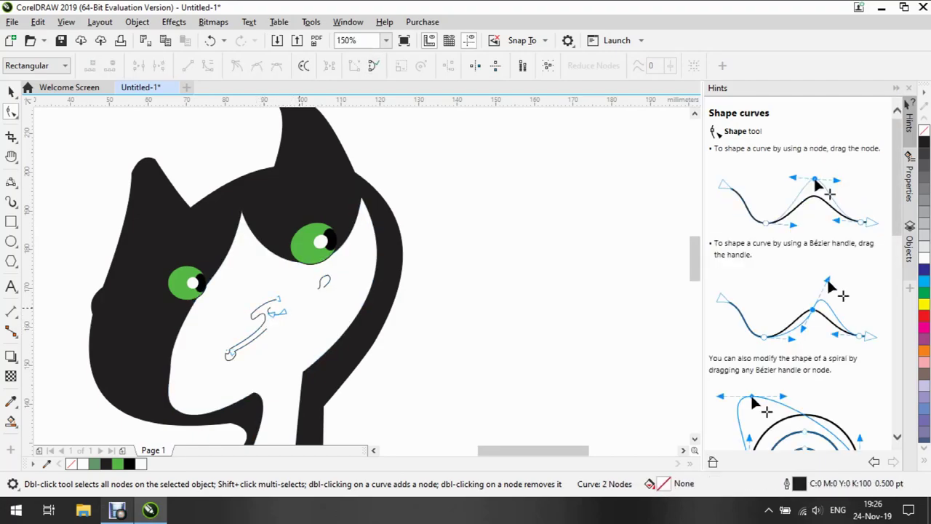
click(321, 284)
click(264, 322)
click(263, 331)
click(271, 314)
click(263, 323)
double_click(230, 350)
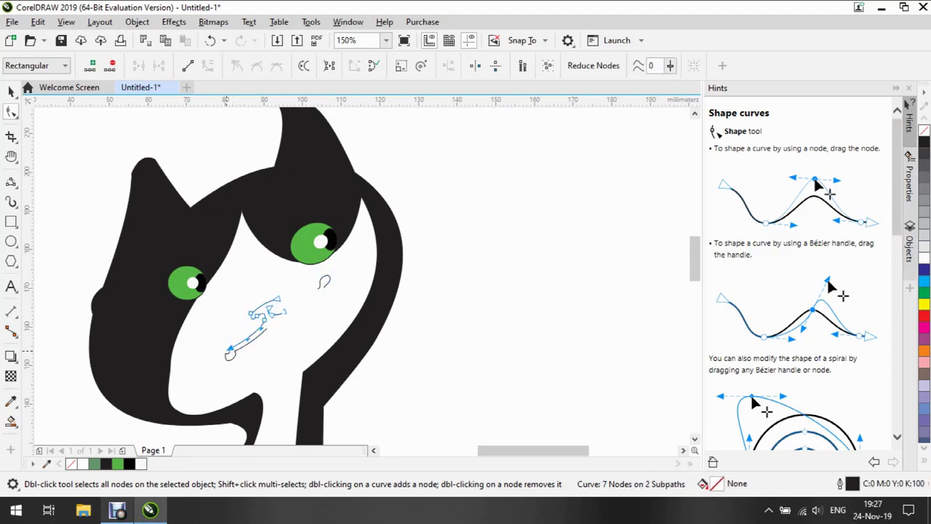
Step: Delete all remaining pieces of the nose and mouth outline from the white face
click(11, 91)
key(Delete)
click(262, 332)
key(Delete)
click(281, 316)
click(283, 313)
key(Escape)
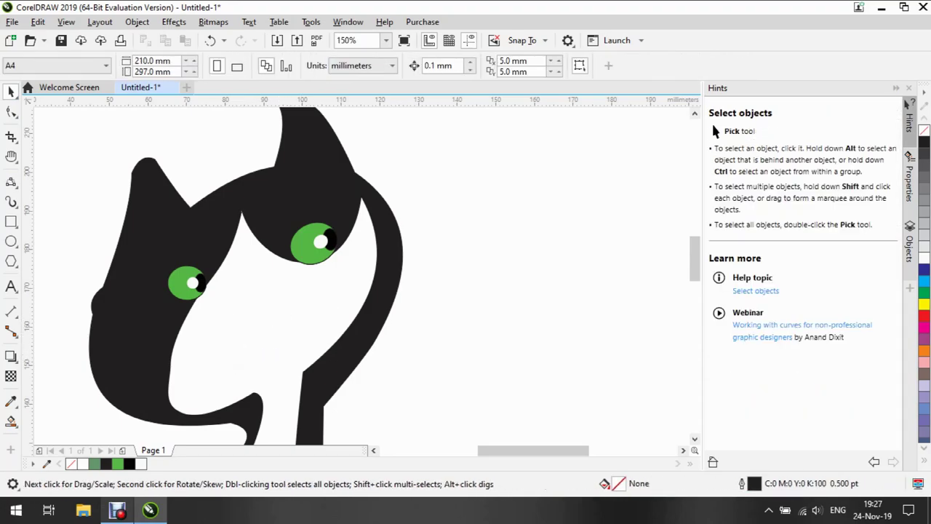
Step: Sketch a slanted nose outline with the 3-point curve tool in the empty area beside the cat's head
click(11, 182)
drag(465, 292, 512, 256)
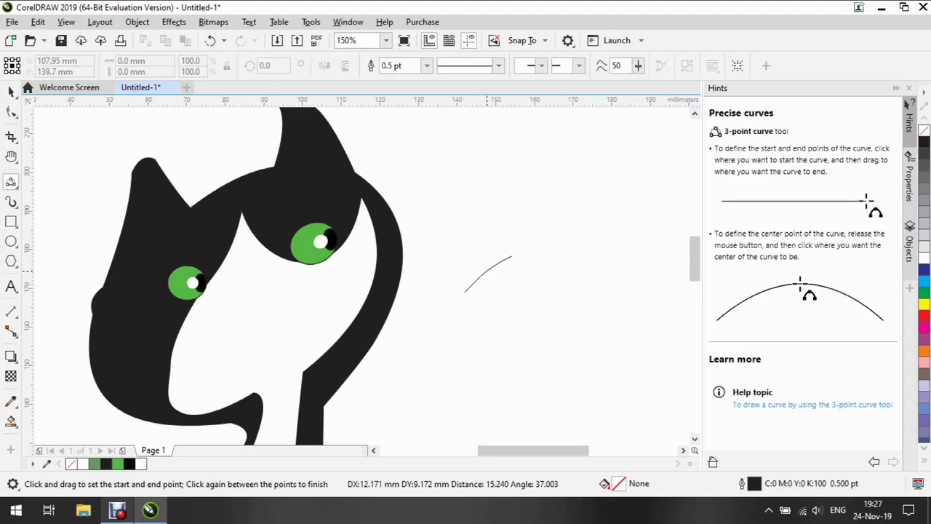
click(511, 269)
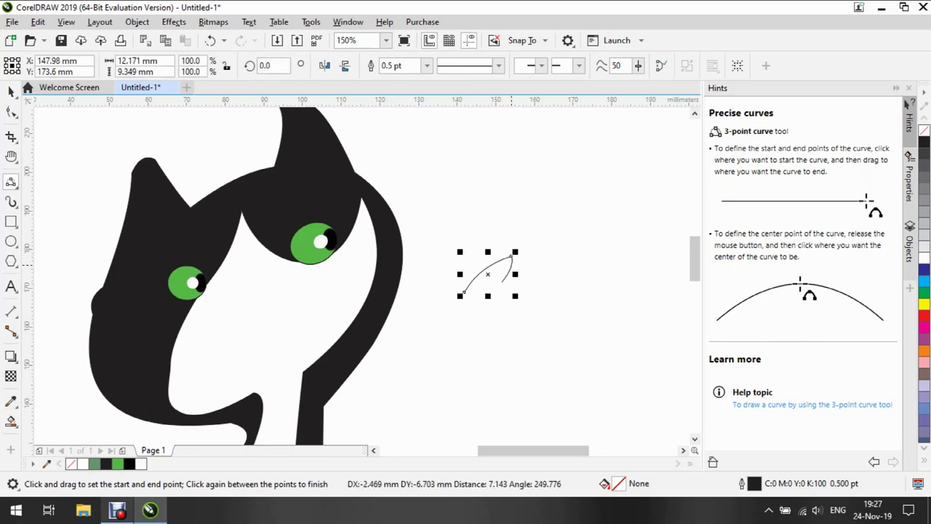
click(519, 263)
drag(465, 292, 492, 293)
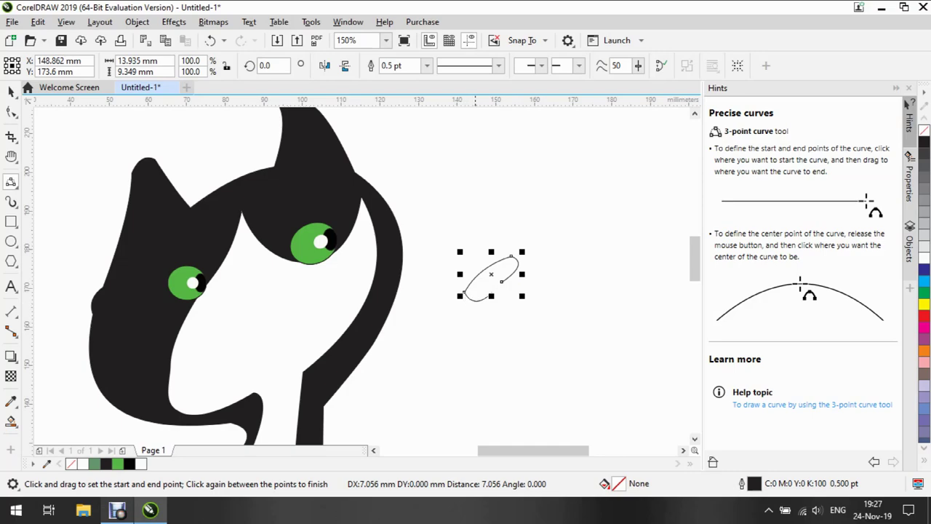
Step: Extend the nose outline into the mouth's upper edges on both sides, rounding off the end of the right mouth line
drag(505, 288, 397, 367)
click(487, 306)
click(426, 349)
drag(501, 280, 487, 323)
click(608, 198)
click(628, 218)
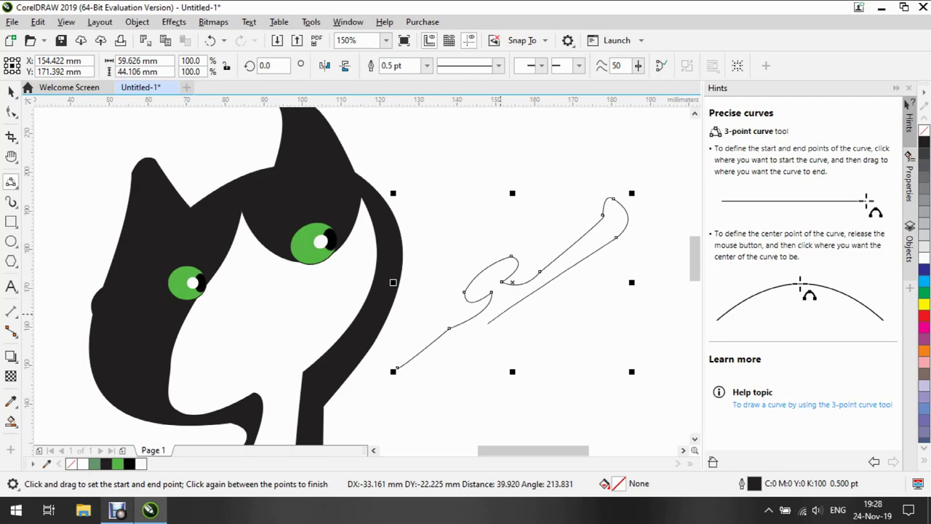
Step: Close the nose and mouth outline with a lower edge and a rounded left mouth corner, about 67 by 55 mm overall
drag(487, 323, 487, 323)
click(605, 243)
drag(394, 369, 488, 323)
click(384, 384)
click(373, 408)
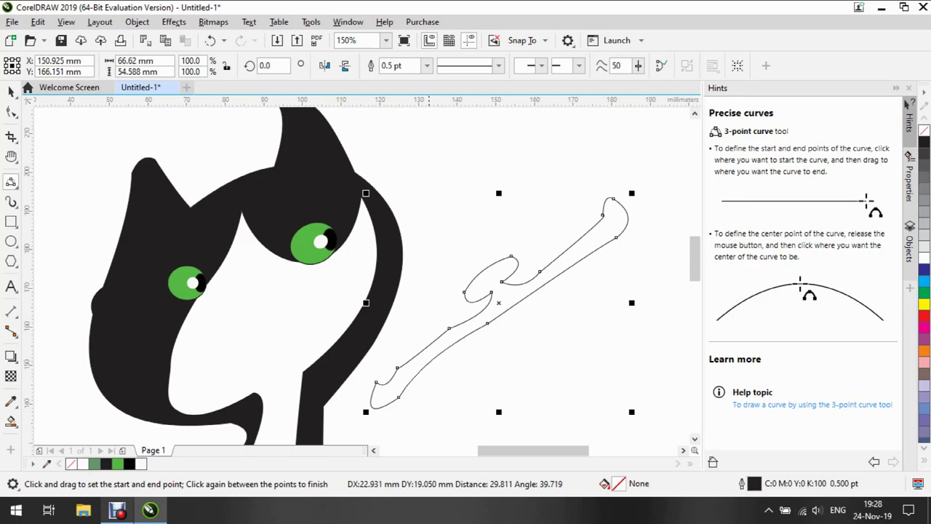
click(449, 355)
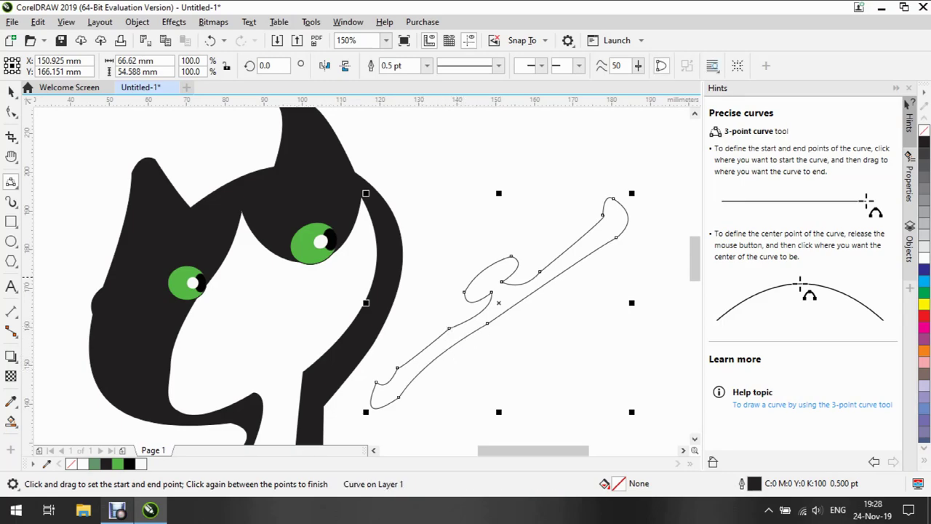
Step: Set the nose and mouth outline's width to Hairline
click(427, 66)
click(390, 80)
click(427, 66)
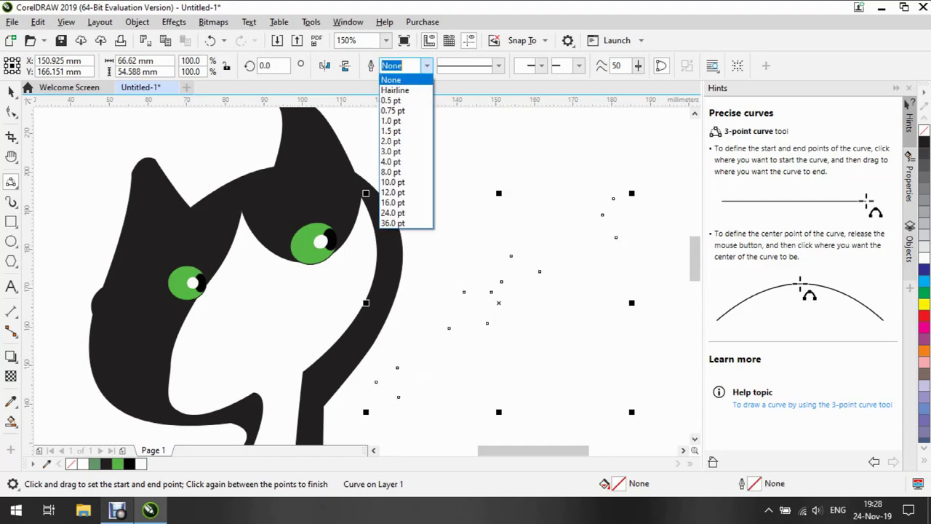
click(397, 90)
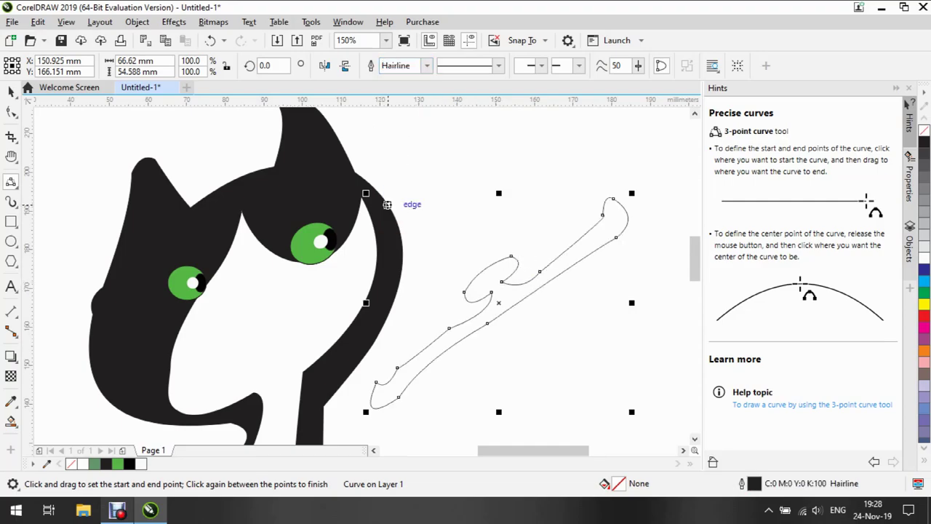
Step: Try the nose and mouth shape on the white face at about 52% scale, move it back off and delete it
drag(366, 193, 491, 294)
drag(561, 354, 280, 334)
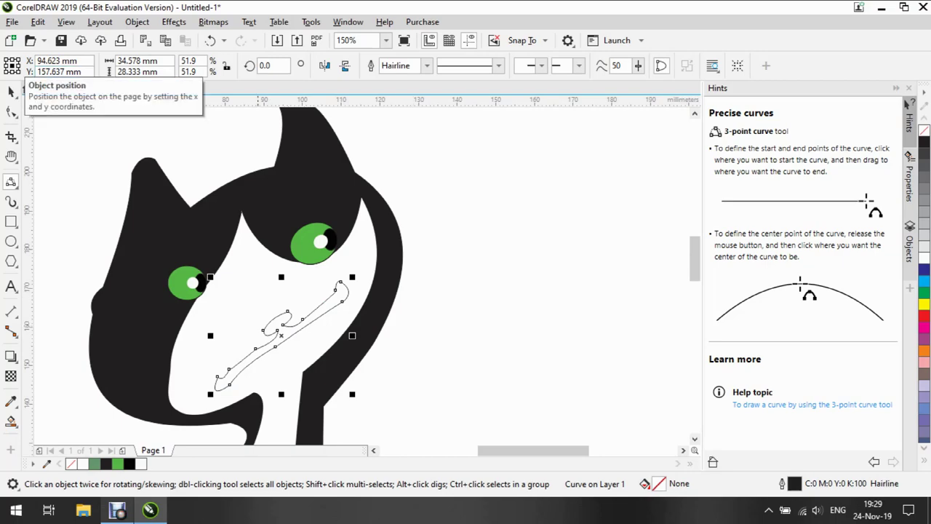
drag(291, 327, 525, 309)
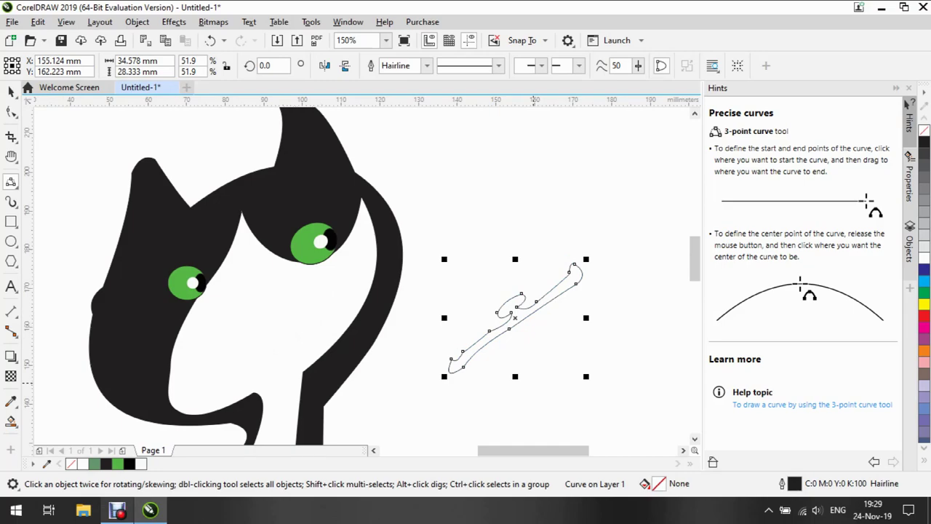
key(Delete)
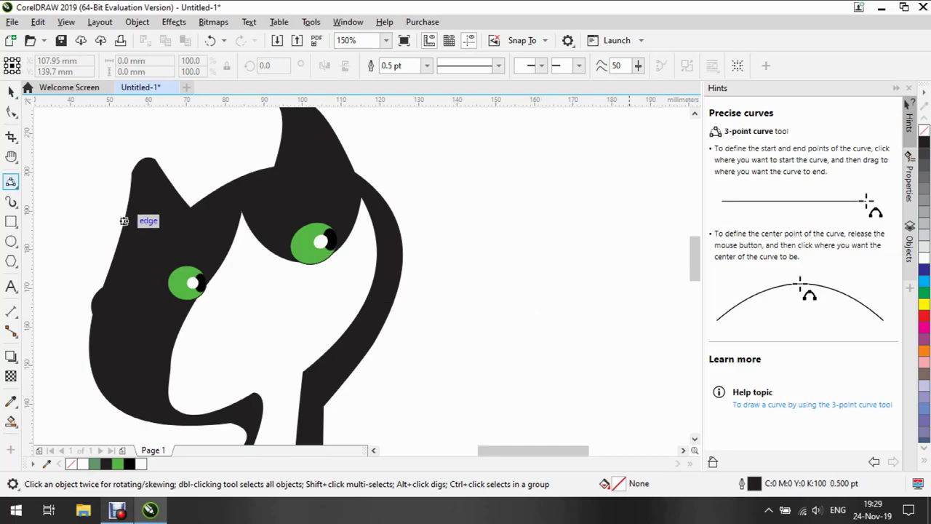
Step: Draw a new slanted, leaf-shaped nose outline with the 3-point curve tool beside the cat's head, about 18 by 14 mm
drag(483, 275, 530, 252)
click(504, 246)
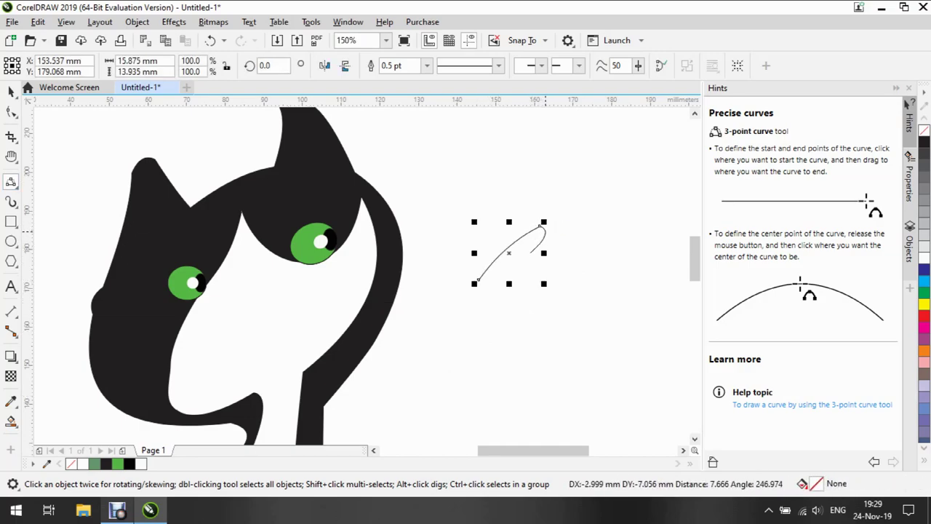
click(549, 233)
drag(479, 281, 514, 262)
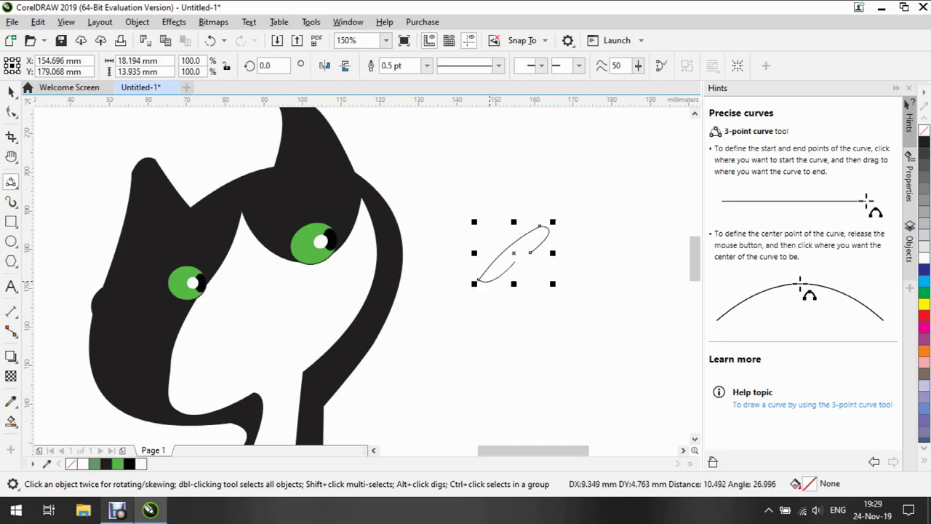
click(514, 261)
Step: Add the stem below the nose and a right mouth line that curves upward into a rounded end
drag(514, 261, 532, 281)
drag(529, 252, 542, 286)
click(533, 264)
click(609, 208)
click(614, 171)
click(630, 197)
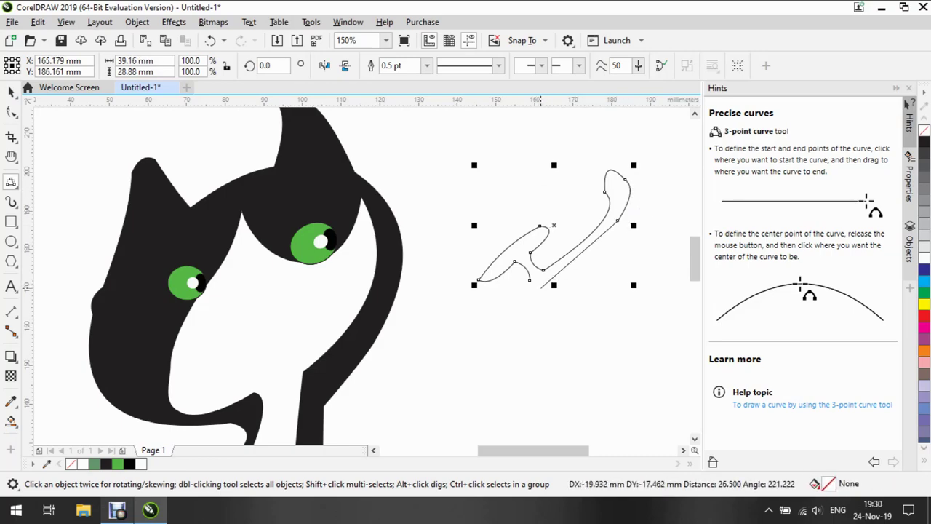
Step: Close the outline with the left mouth line and its rounded corner, making the shape about 57 by 49 mm overall
drag(540, 289, 434, 357)
click(551, 284)
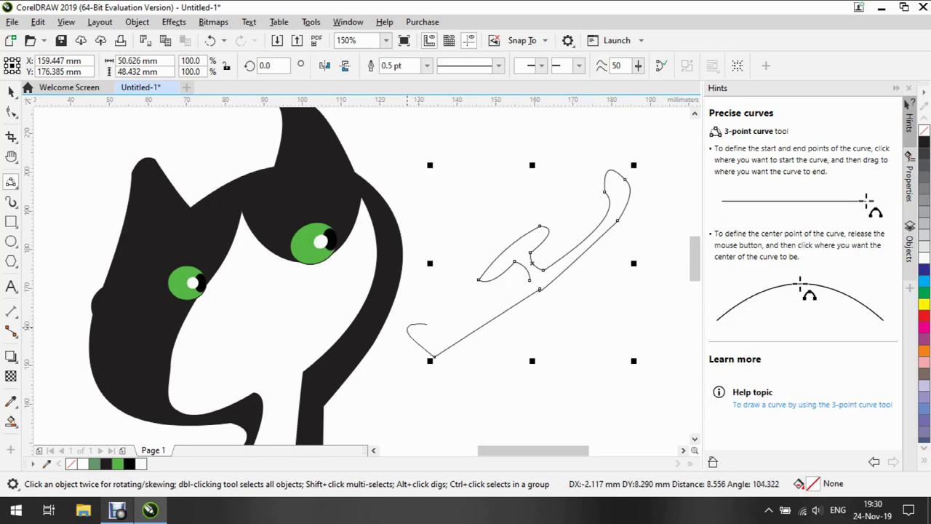
click(427, 324)
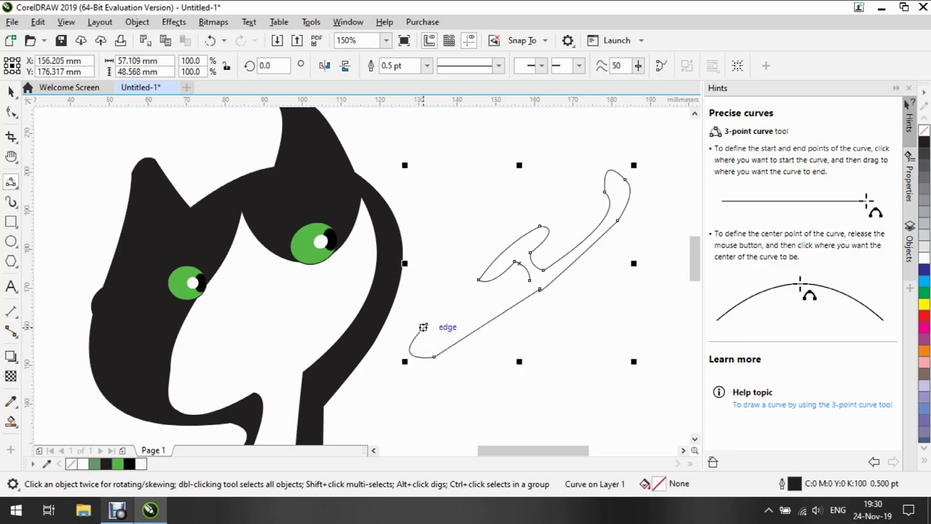
drag(440, 329, 529, 280)
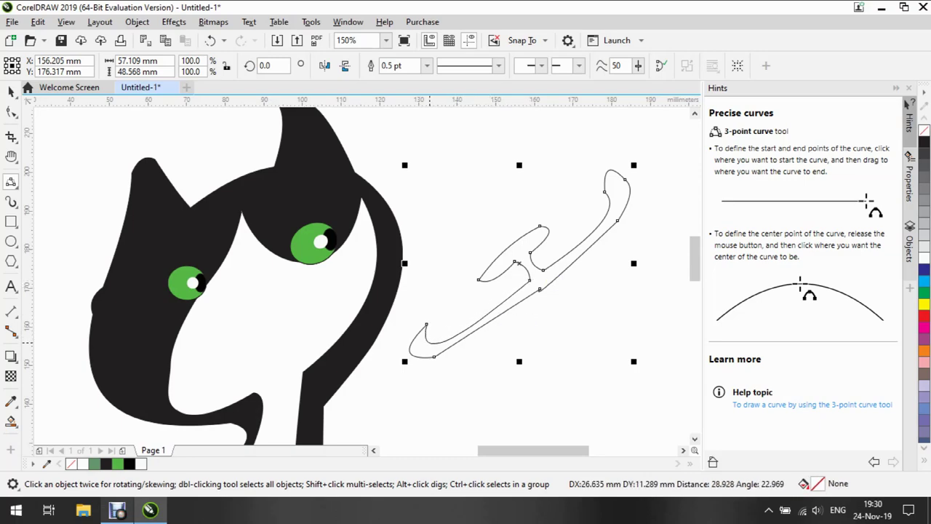
click(440, 335)
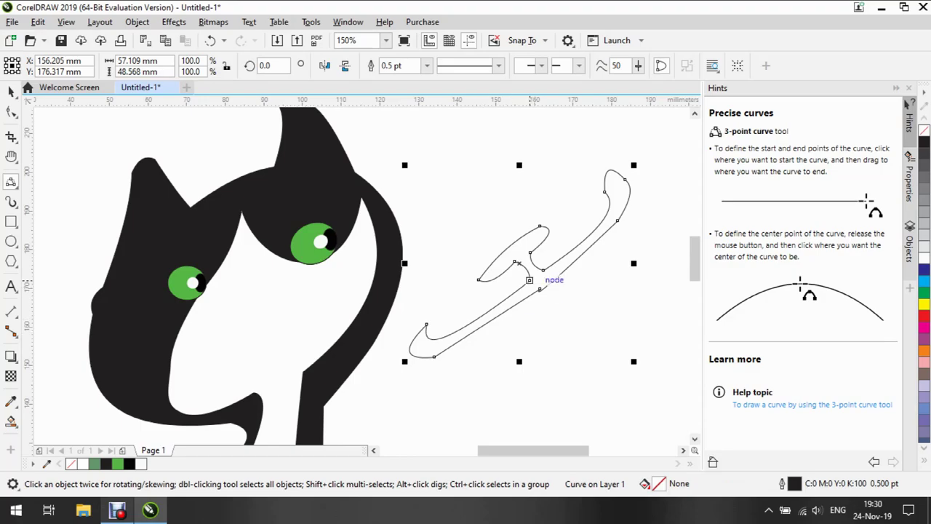
Step: Scale the nose and mouth shape to about 86% and place it on the white face below the eyes
click(11, 92)
drag(519, 263, 547, 268)
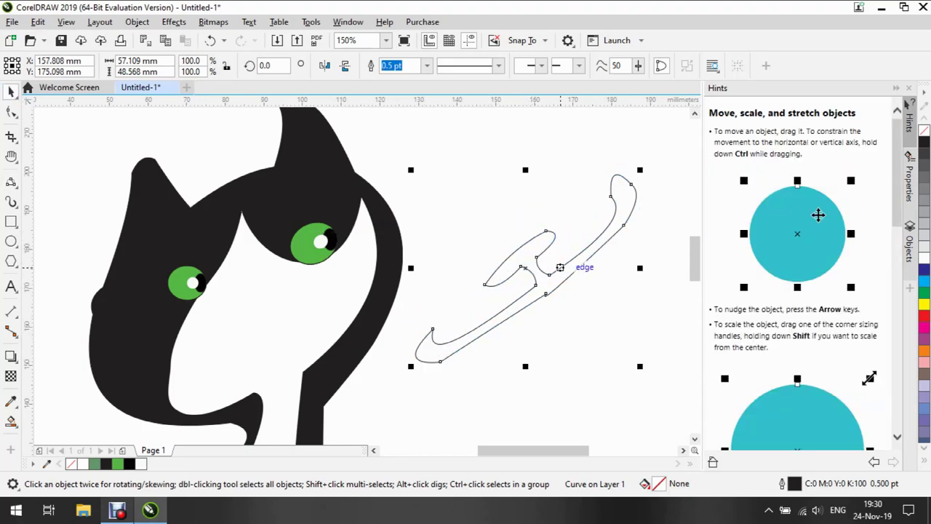
drag(642, 170, 611, 196)
drag(511, 281, 295, 341)
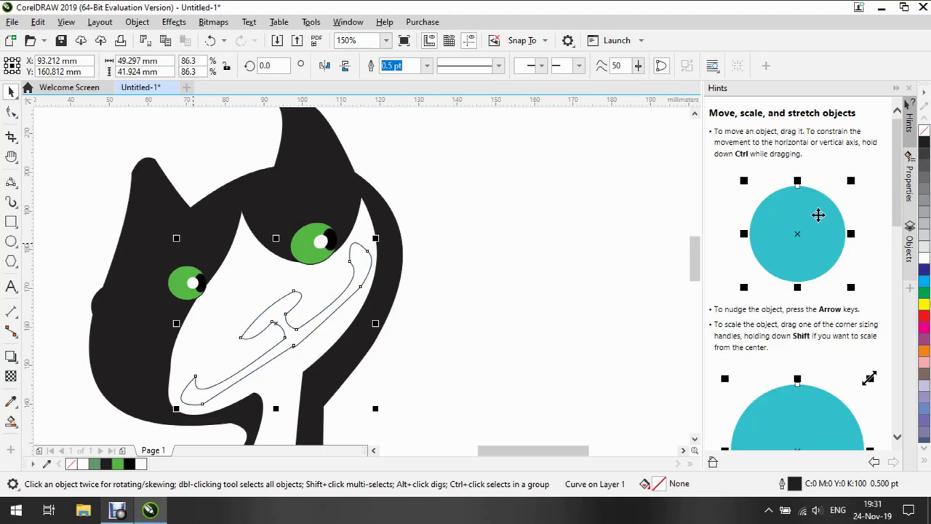
Step: Fill the nose and mouth shape with red (C 11, M 100, Y 100, K 5) using the Smart fill tool
click(11, 422)
click(154, 66)
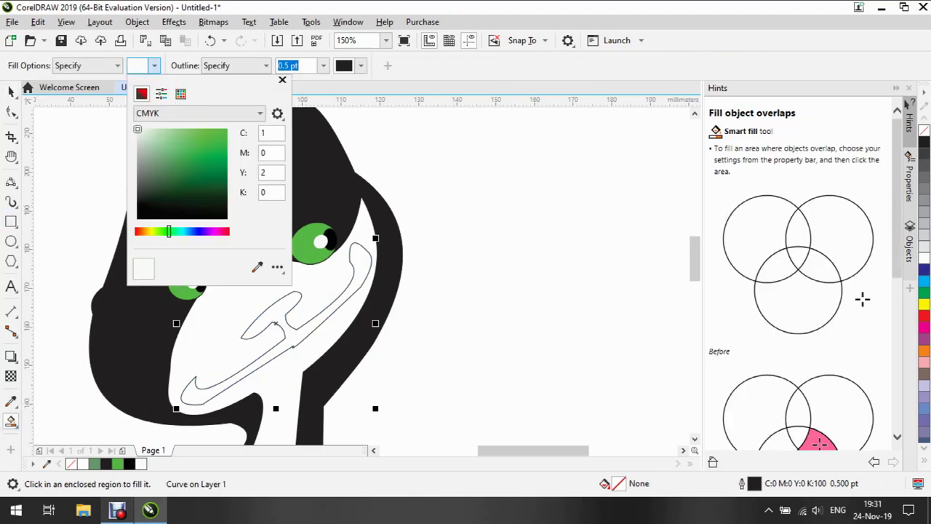
drag(169, 231, 227, 232)
click(223, 144)
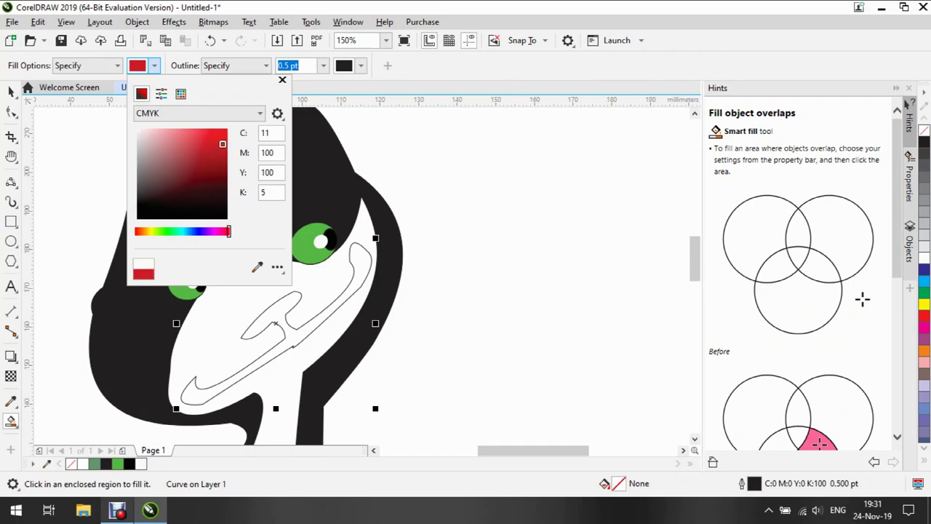
click(383, 299)
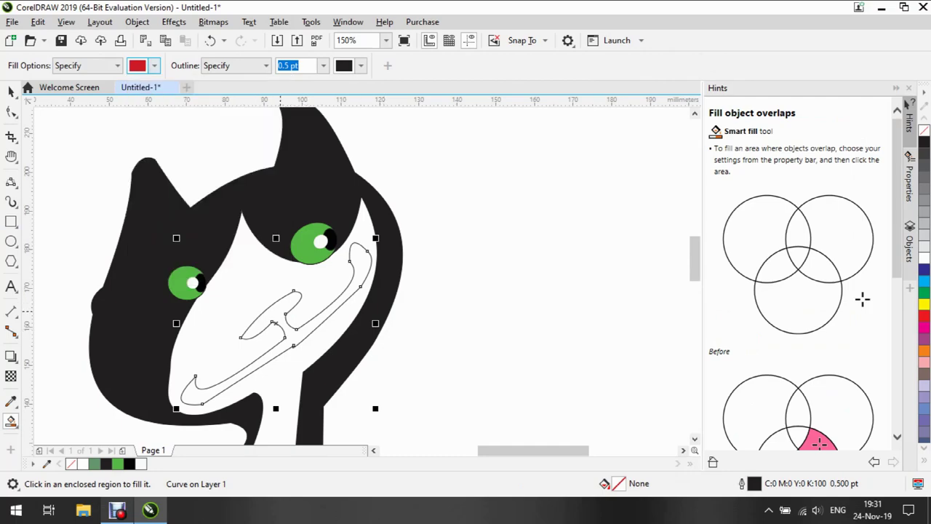
click(280, 311)
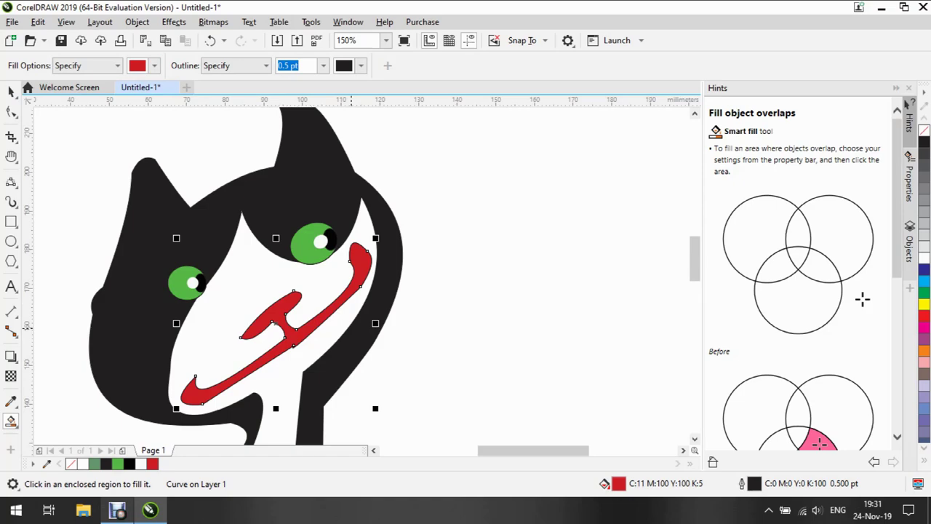
Step: Examine the border along the red nose's edges up close, and check the whole cat on the page
scroll(352, 328, up, 2)
scroll(351, 329, right, 1)
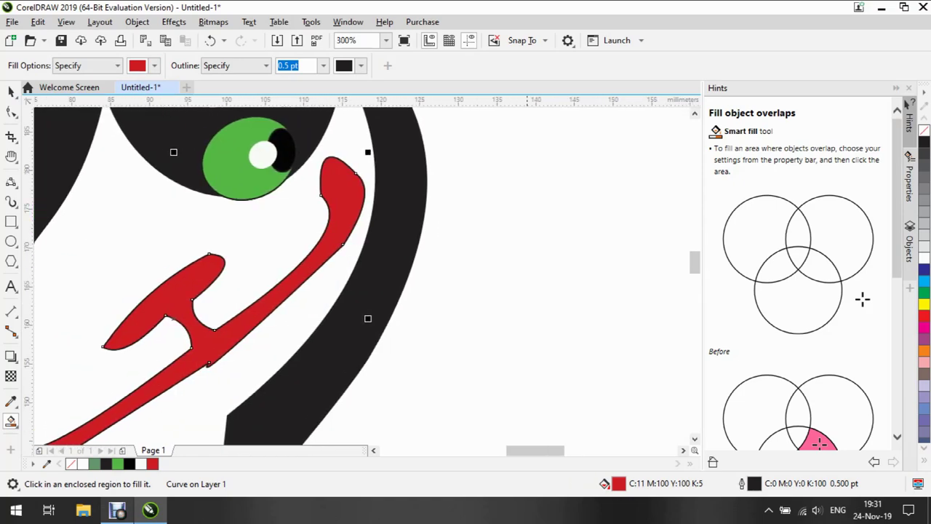
click(11, 156)
scroll(133, 223, up, 3)
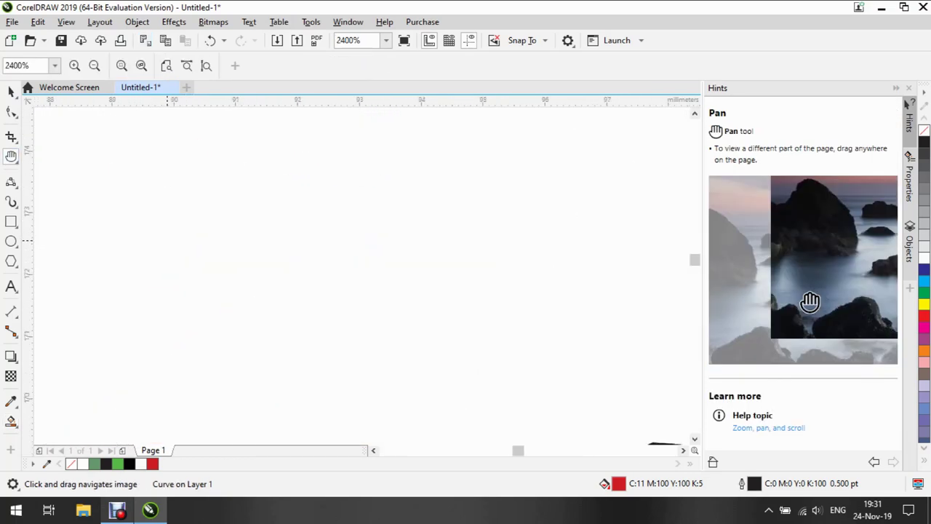
click(695, 398)
click(695, 439)
click(373, 450)
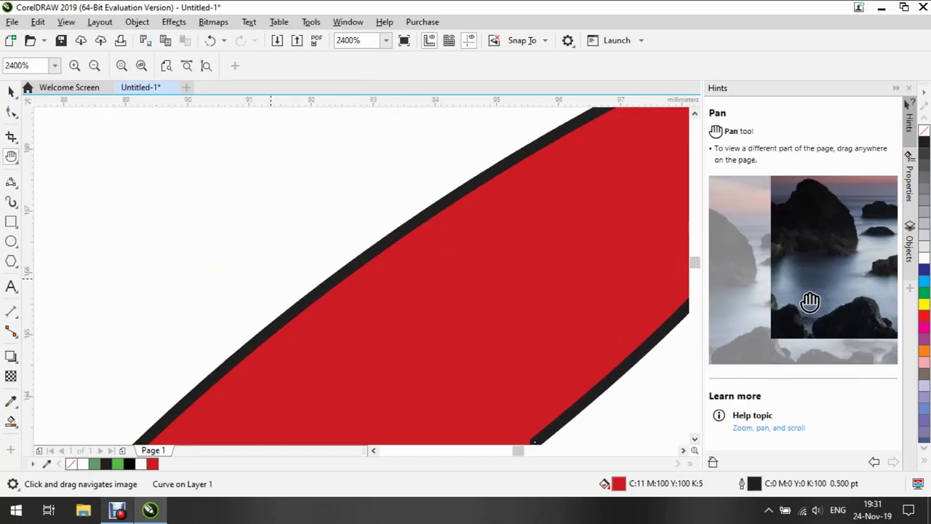
click(15, 160)
click(55, 157)
scroll(119, 194, down, 1)
scroll(119, 194, up, 1)
scroll(119, 195, right, 1)
scroll(119, 194, right, 3)
scroll(120, 194, down, 1)
scroll(120, 194, up, 1)
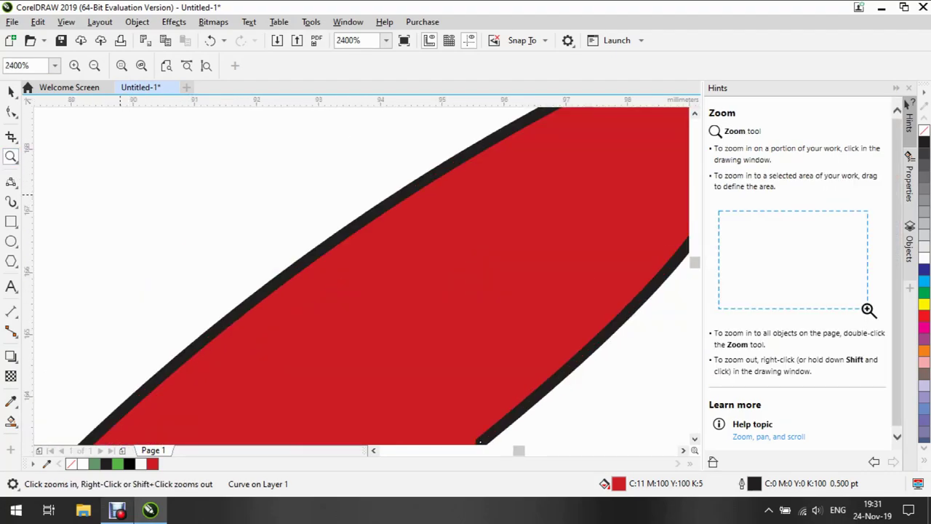
scroll(120, 195, up, 1)
scroll(119, 194, down, 2)
scroll(119, 195, up, 2)
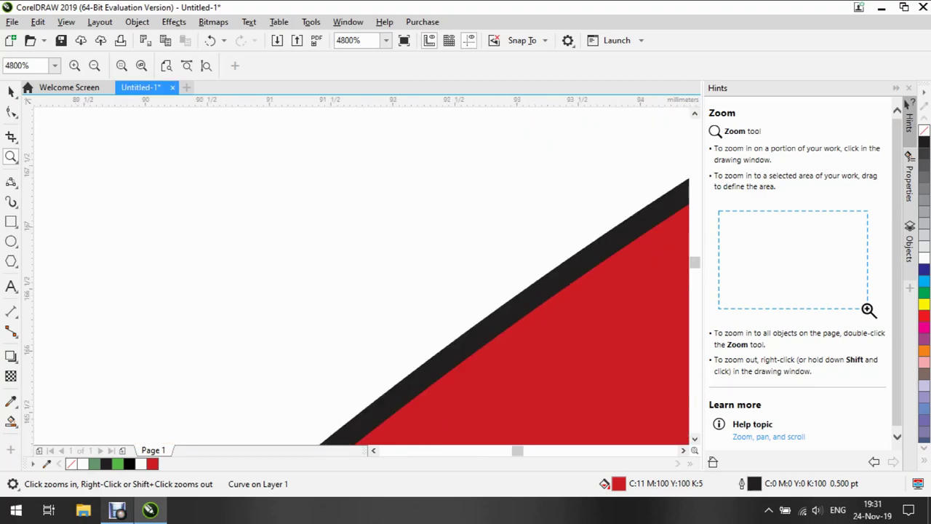
click(142, 66)
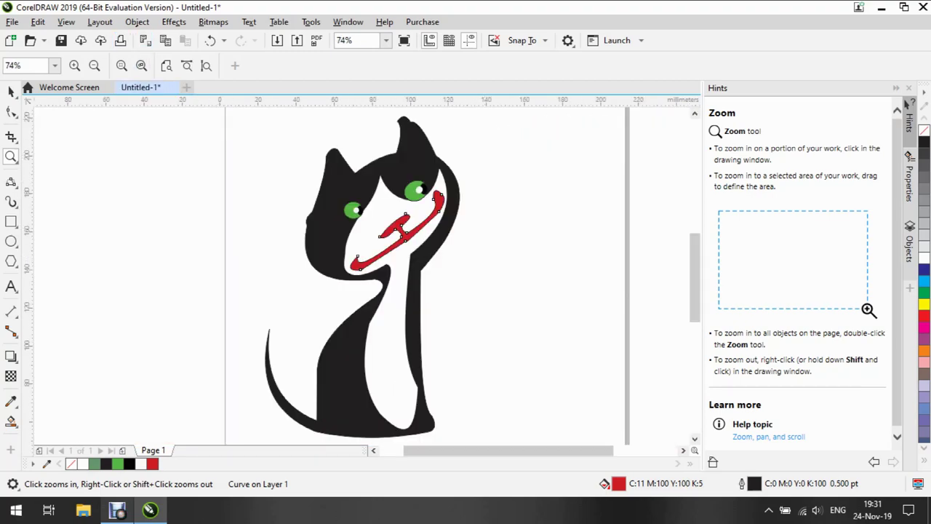
Step: Remove the outline from the red nose and mouth shape by setting its width to None, and deselect it
click(11, 91)
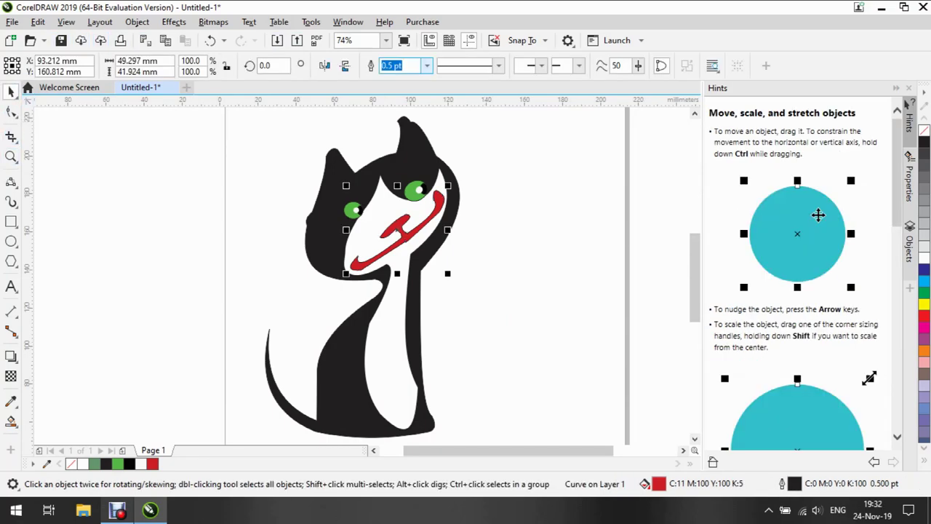
click(427, 65)
click(392, 80)
click(533, 221)
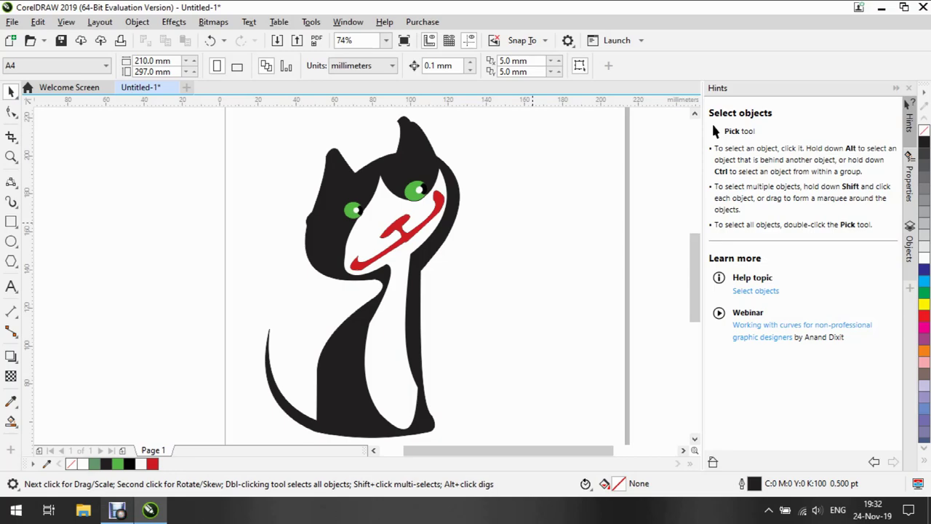
Step: Start exporting the cat drawing and name the export file "cute kitty cat"
click(12, 22)
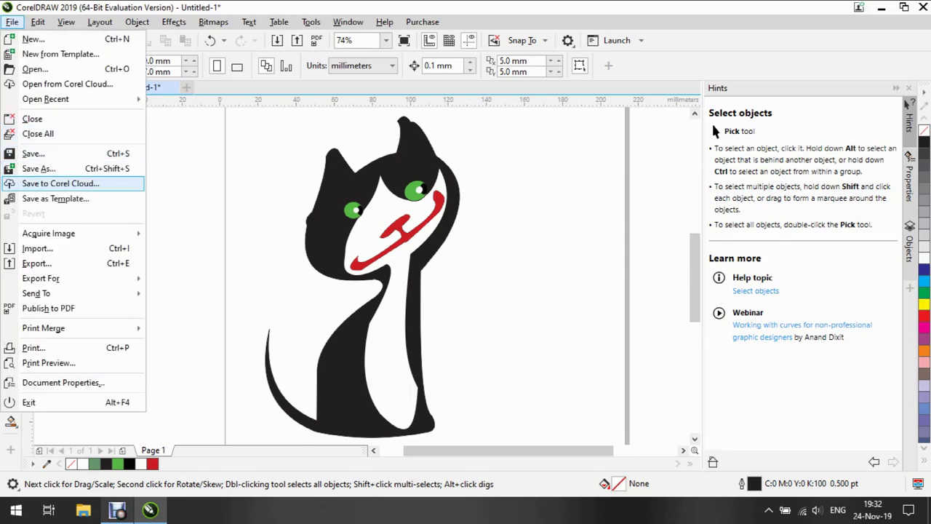
click(36, 263)
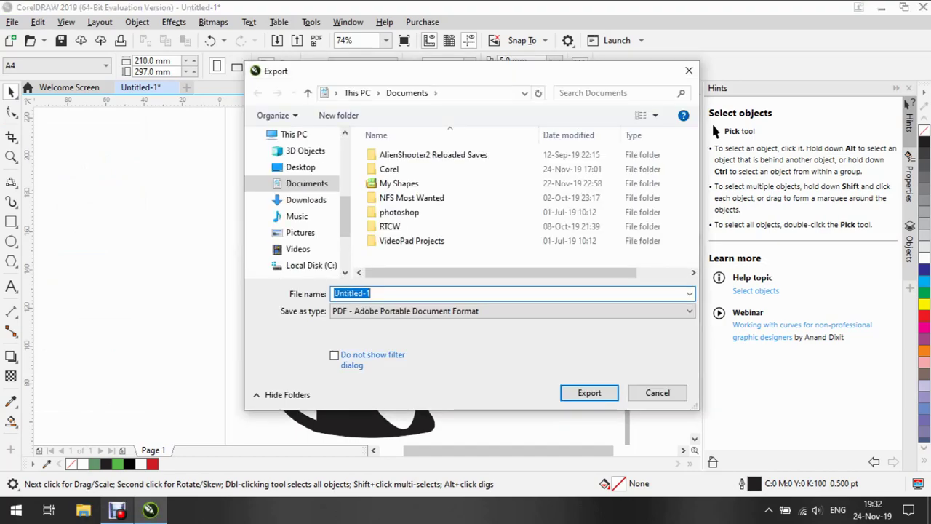
text(cute ca)
key(BackSpace)
text(kitty cat)
key(Tab)
Step: Look through the available export file types for a suitable image format
click(513, 312)
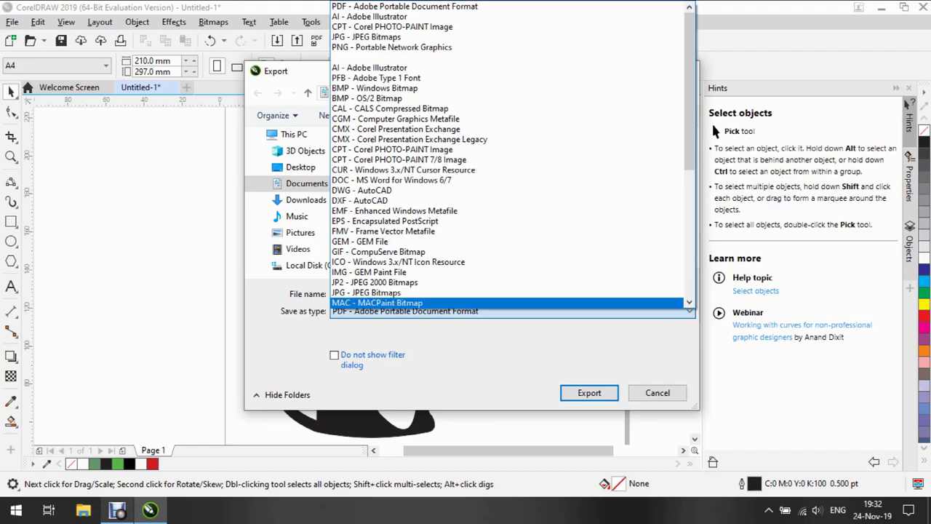
key(Up)
key(Up)
key(Up)
key(Up)
key(Up)
key(Up)
key(Up)
key(Up)
key(Up)
key(Up)
key(Up)
key(Up)
key(Up)
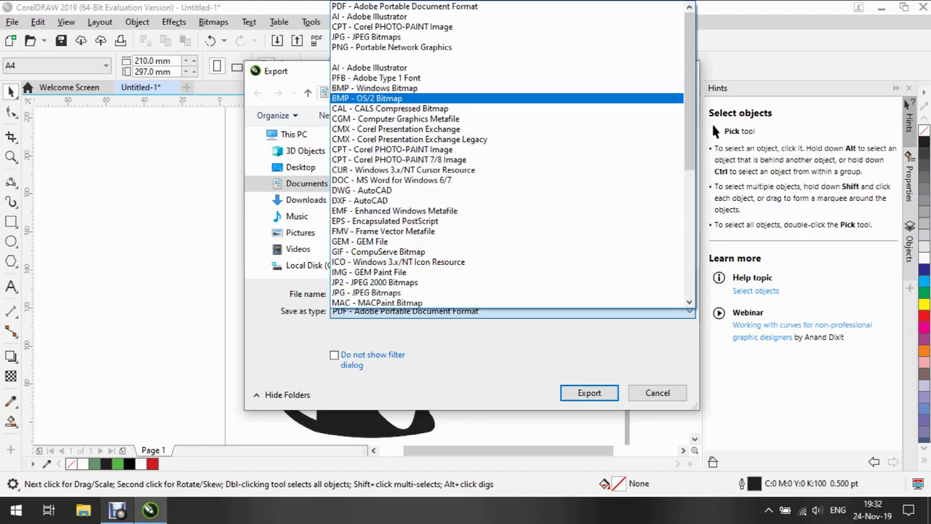
key(Down)
key(Down)
key(Down)
key(Down)
key(Down)
key(Down)
key(Down)
key(Down)
key(Down)
key(Down)
key(Down)
key(Down)
key(Down)
key(Down)
scroll(711, 121, down, 6)
scroll(712, 122, up, 6)
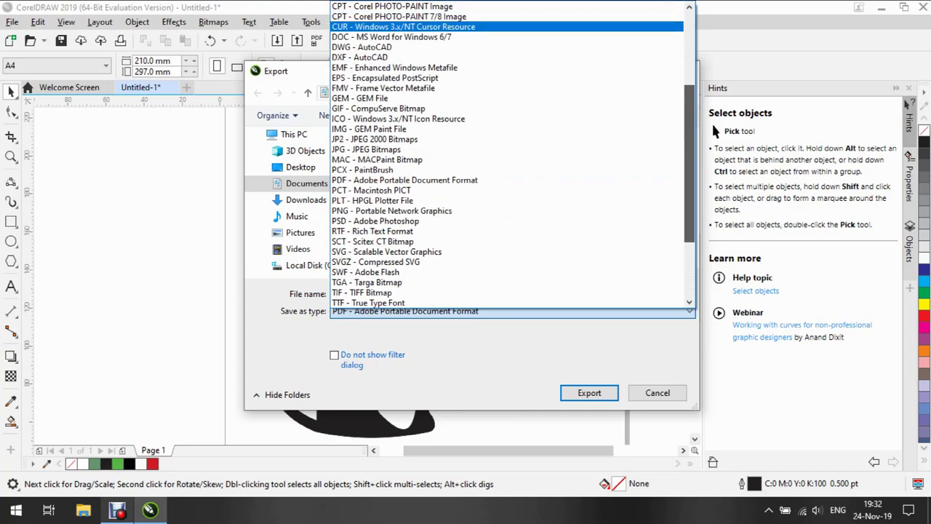
key(Up)
key(Up)
key(Up)
key(Up)
key(Up)
key(Up)
key(Up)
key(Up)
key(Up)
key(Up)
key(Up)
key(Up)
key(Up)
key(Down)
key(Down)
key(Down)
key(Down)
key(Down)
key(Down)
key(Down)
key(Down)
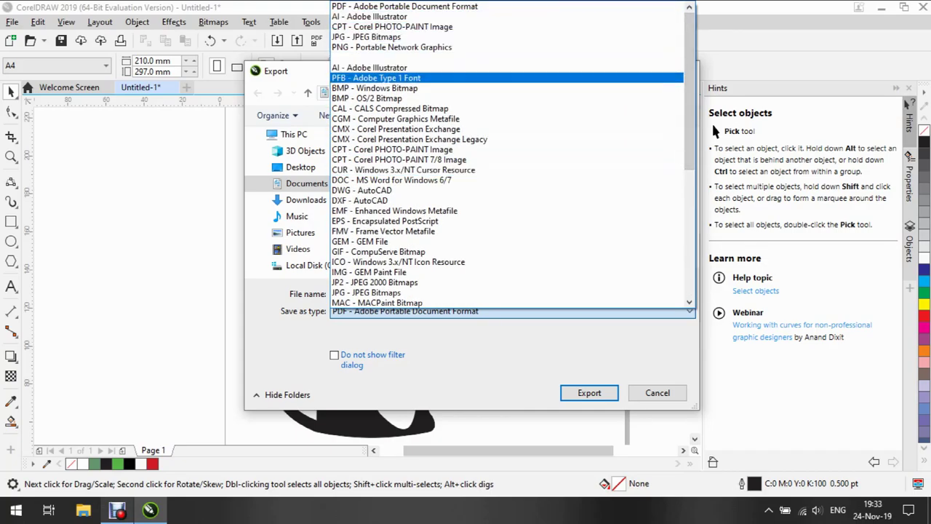
scroll(712, 121, down, 4)
scroll(711, 121, down, 2)
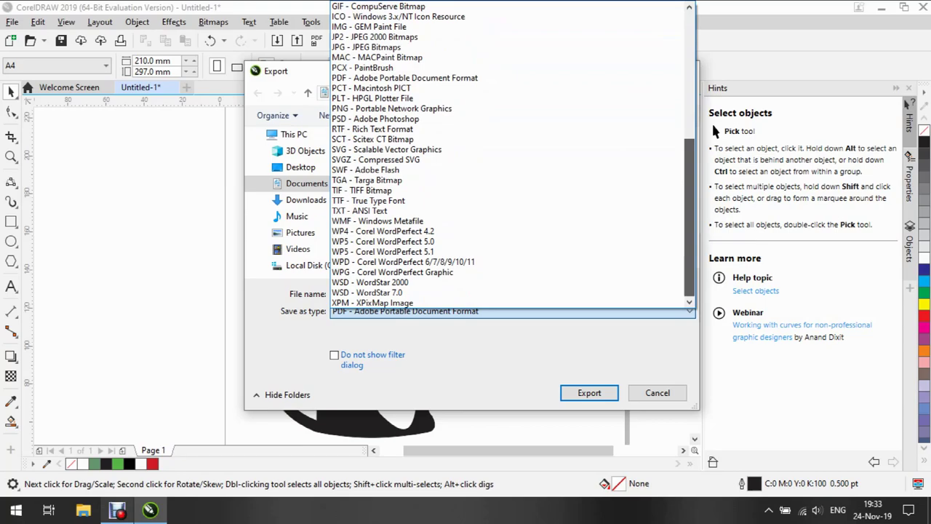
scroll(711, 122, up, 6)
key(Down)
key(Down)
key(Down)
key(Down)
key(Down)
key(Down)
key(Down)
key(Down)
key(Down)
key(Down)
key(Down)
key(Down)
key(Down)
key(Down)
key(Down)
key(Down)
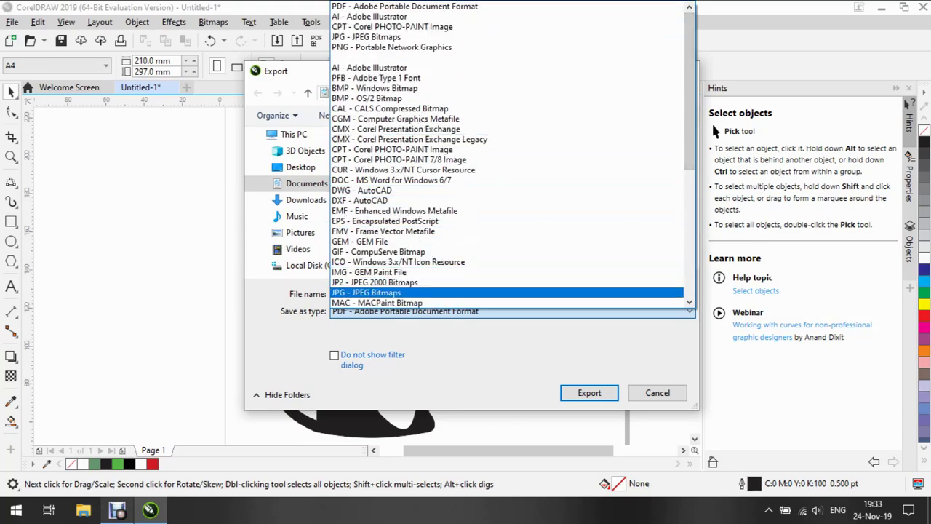
Step: Choose JPG - JPEG Bitmaps as the export file type and continue to the JPEG export settings
key(j)
key(Down)
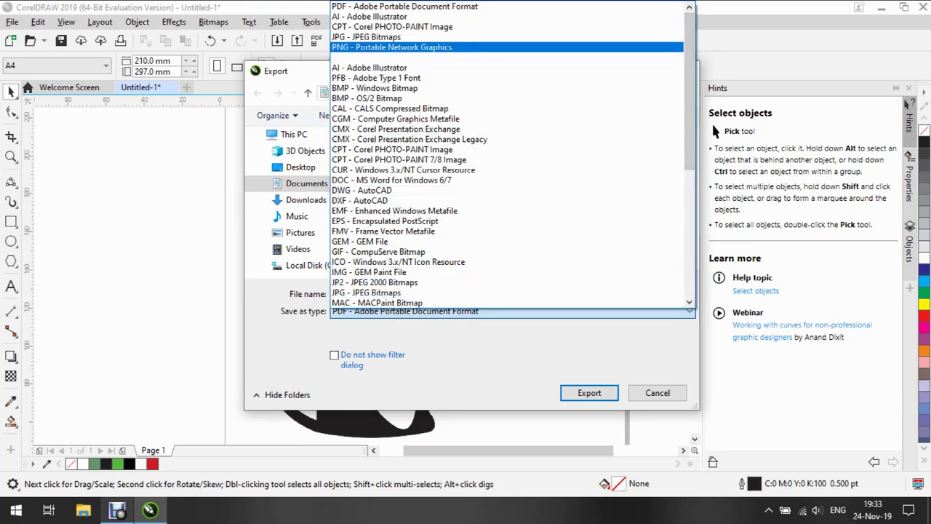
key(Down)
key(Up)
key(Up)
key(Return)
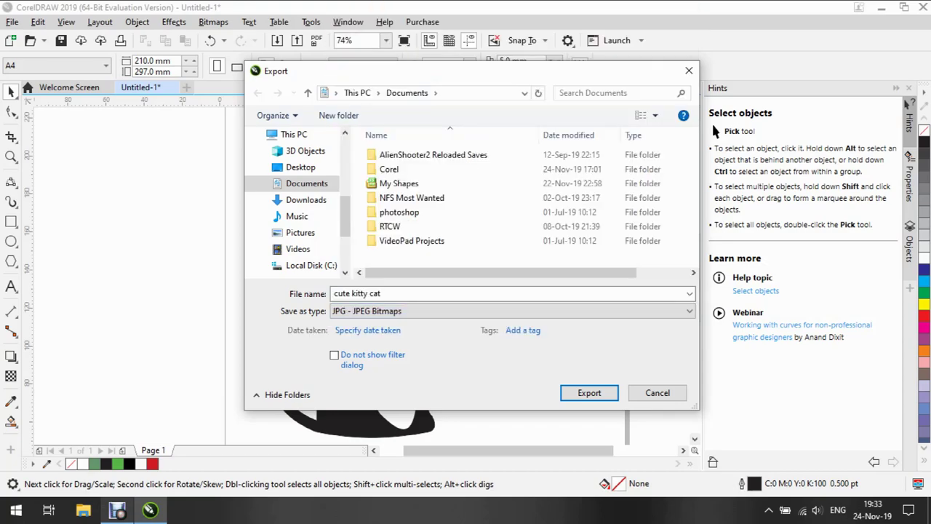
key(Return)
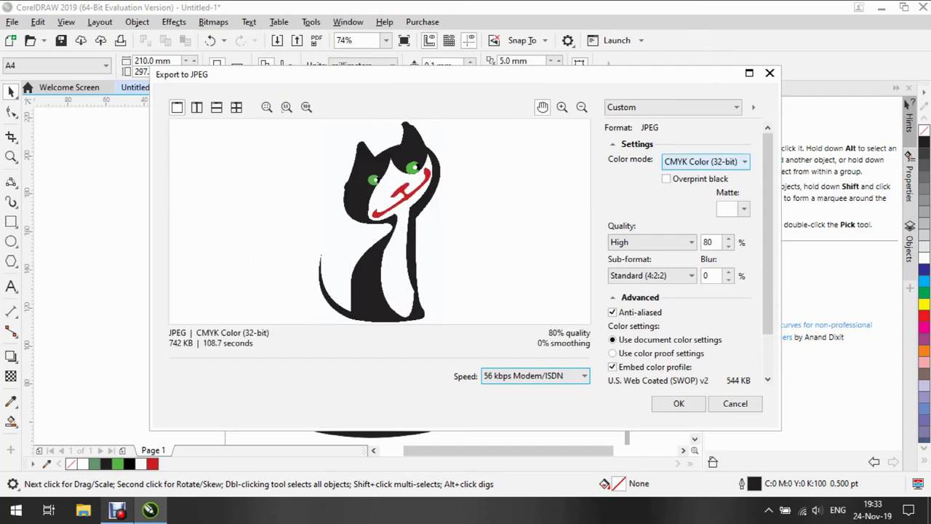
Step: Apply the High quality JPEG preset, set the color mode to CMYK Color (32-bit), and export the image
click(673, 107)
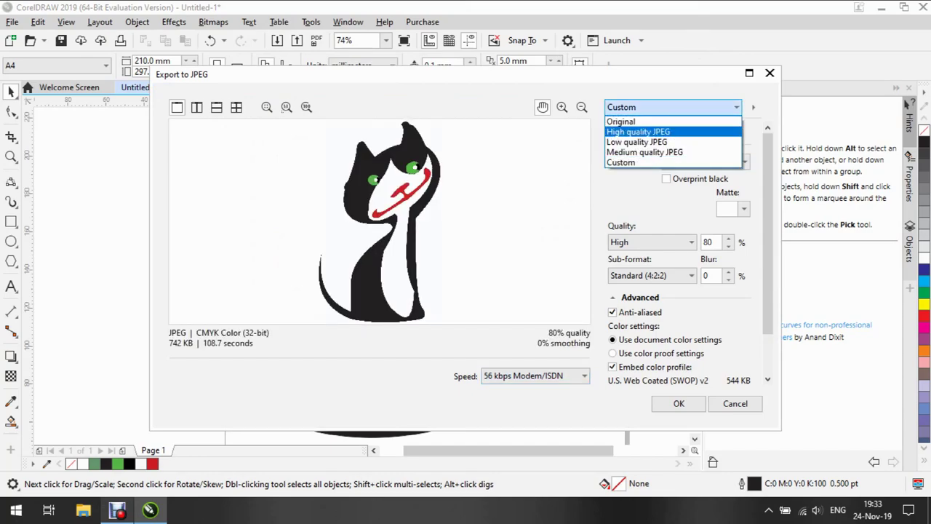
click(655, 131)
key(Tab)
key(alt+Down)
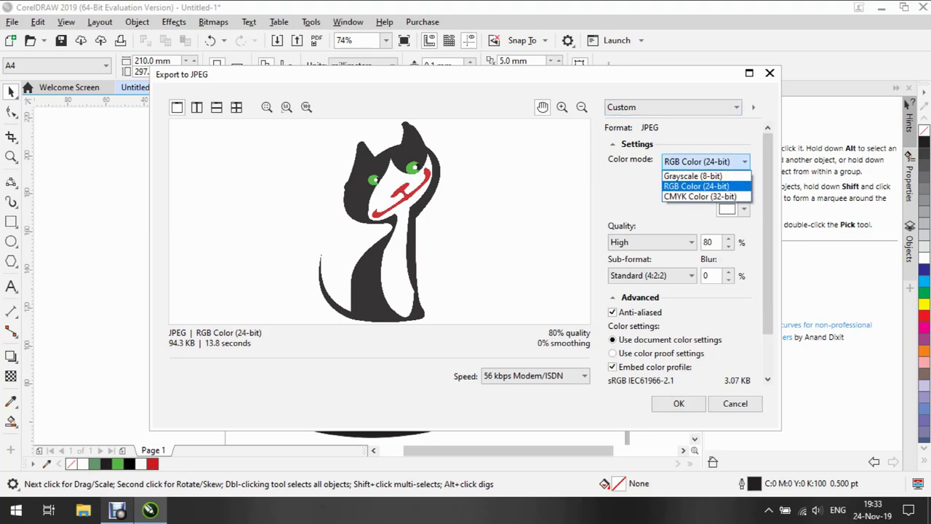
key(Down)
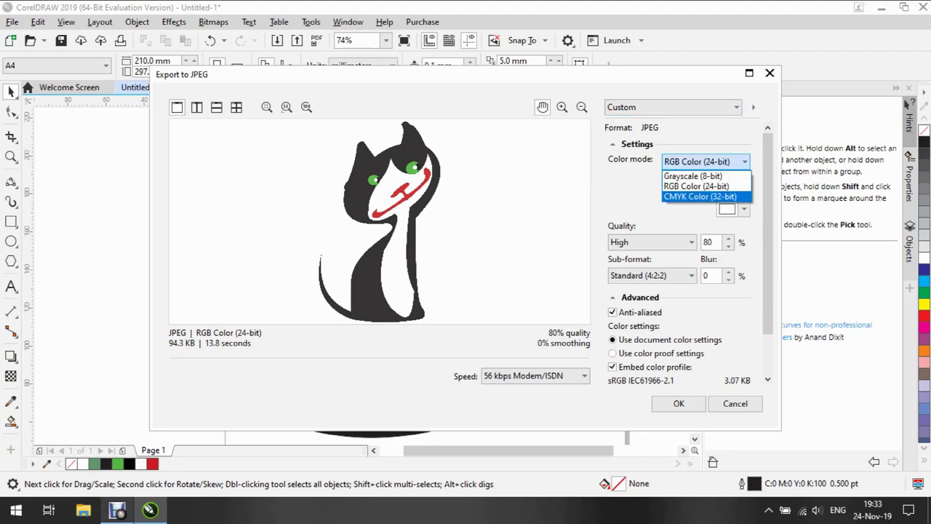
key(Return)
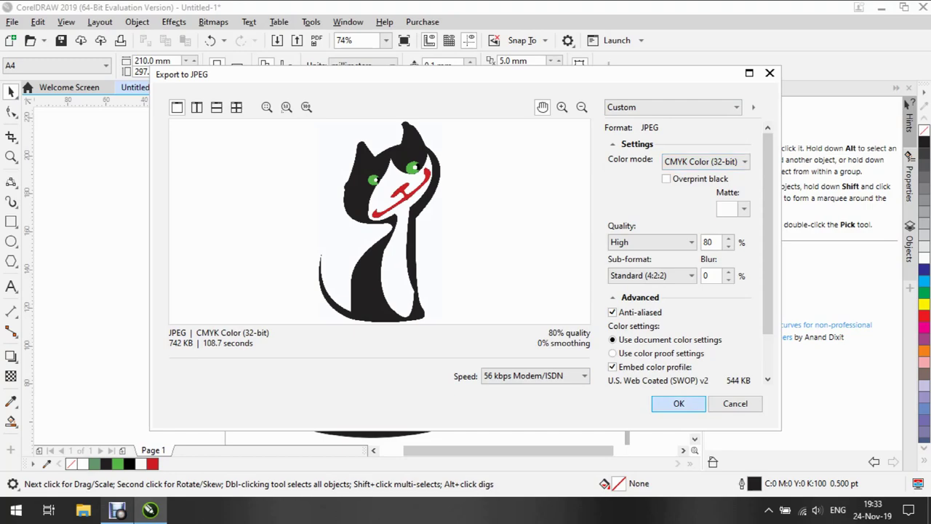
key(Return)
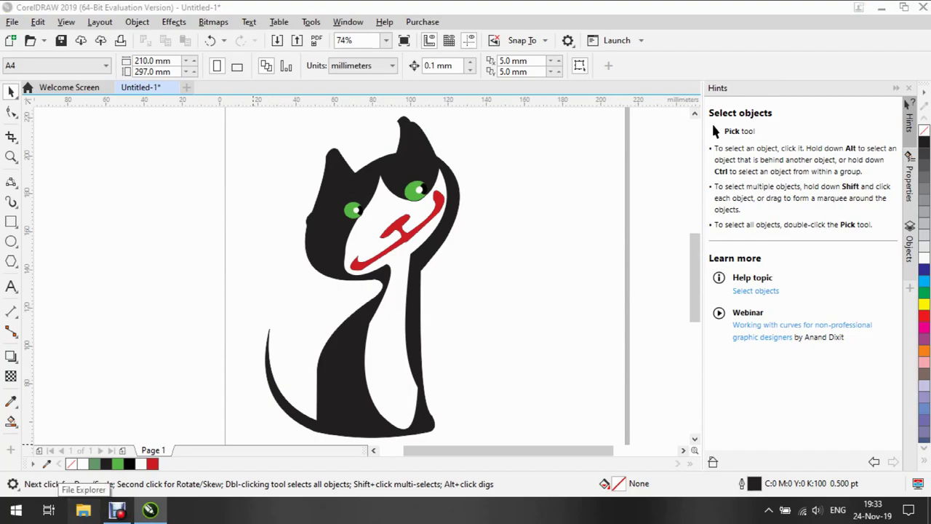
Step: Switch to File Explorer, look for the exported cat image in the Documents folder, and return to CorelDRAW
click(83, 510)
click(214, 292)
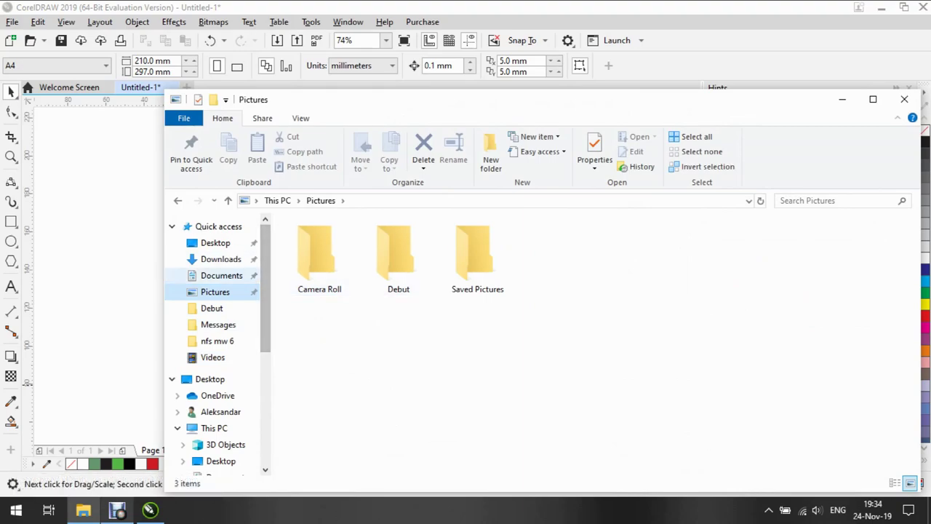
click(221, 275)
double_click(309, 255)
double_click(321, 240)
click(150, 510)
click(11, 22)
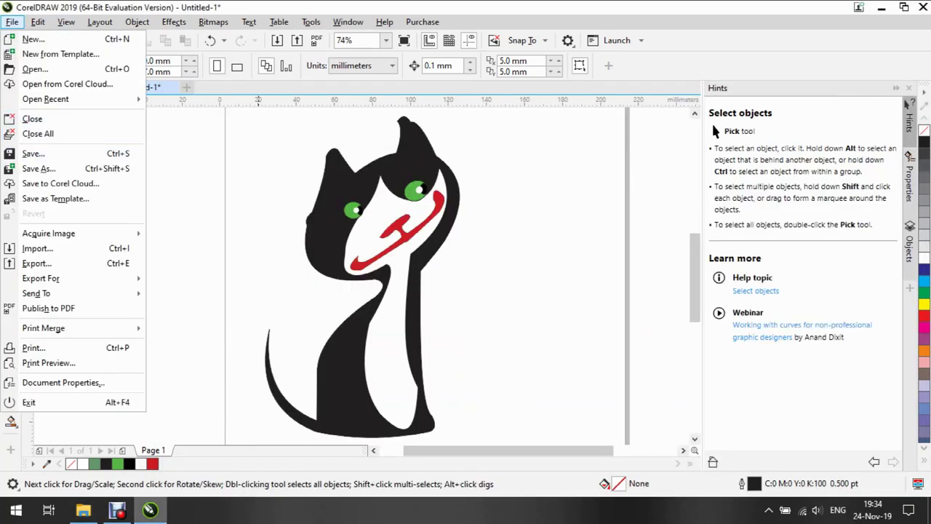
click(37, 263)
key(Return)
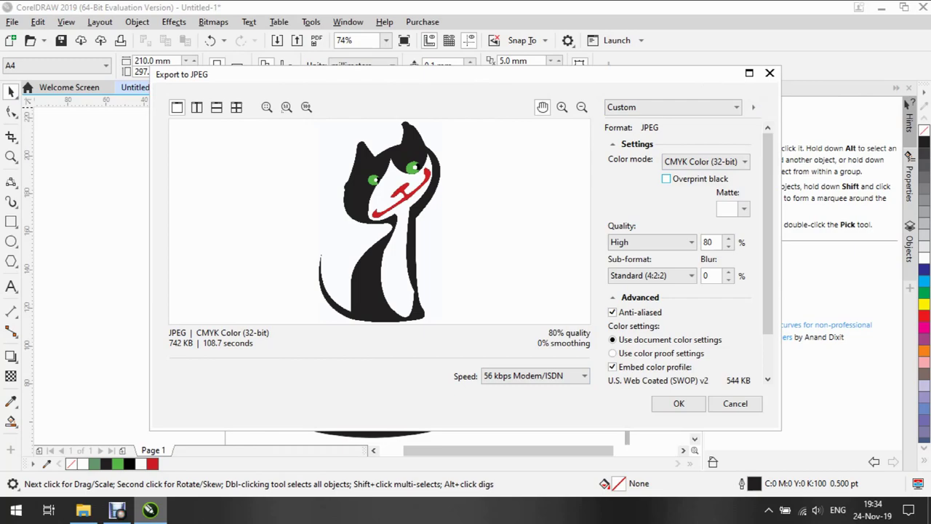
click(734, 403)
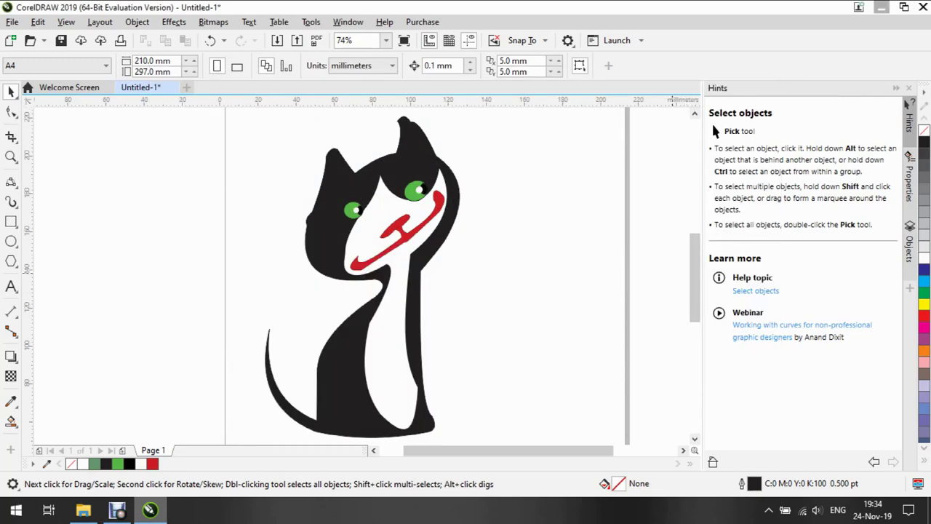